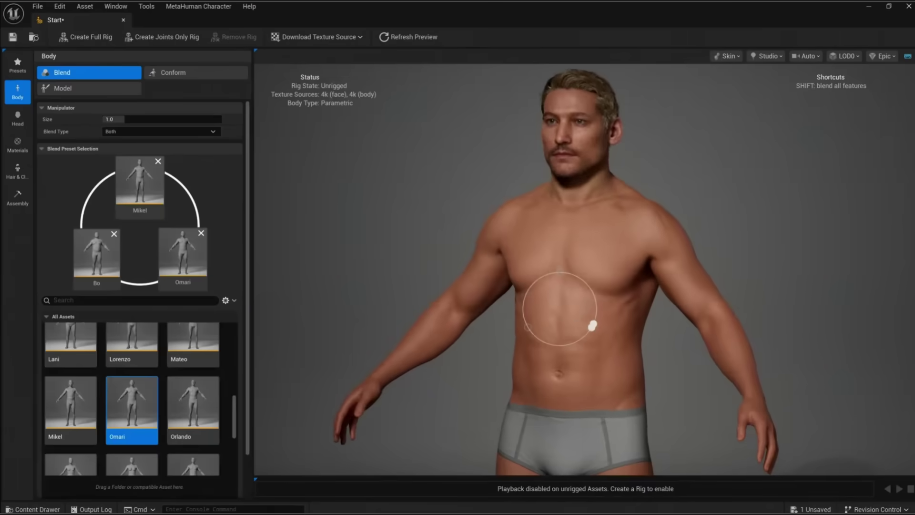
# Step: Blend the body leaner, then set Muscularity 1.543, Fat 0.202, broader shoulders, slimmer waist, narrower hips
pyautogui.moveTo(593, 325); pyautogui.dragTo(540, 324)
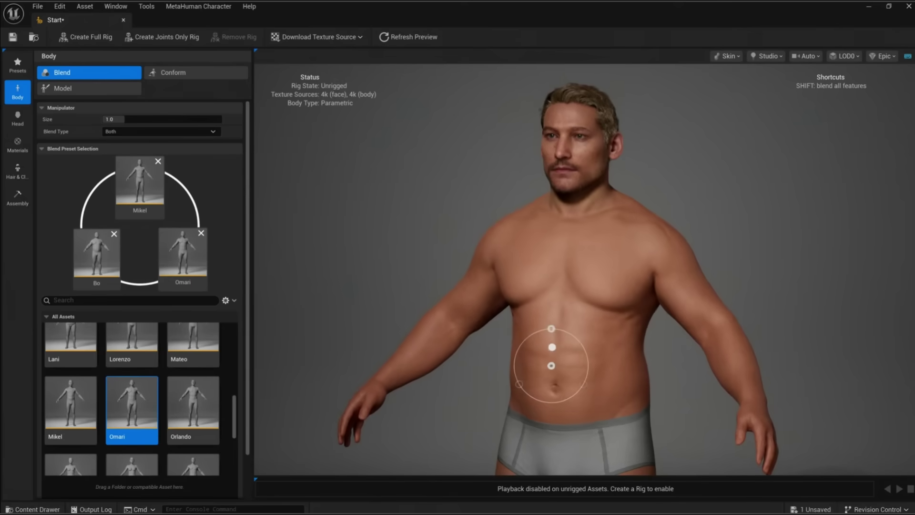
pyautogui.moveTo(548, 368); pyautogui.dragTo(548, 337)
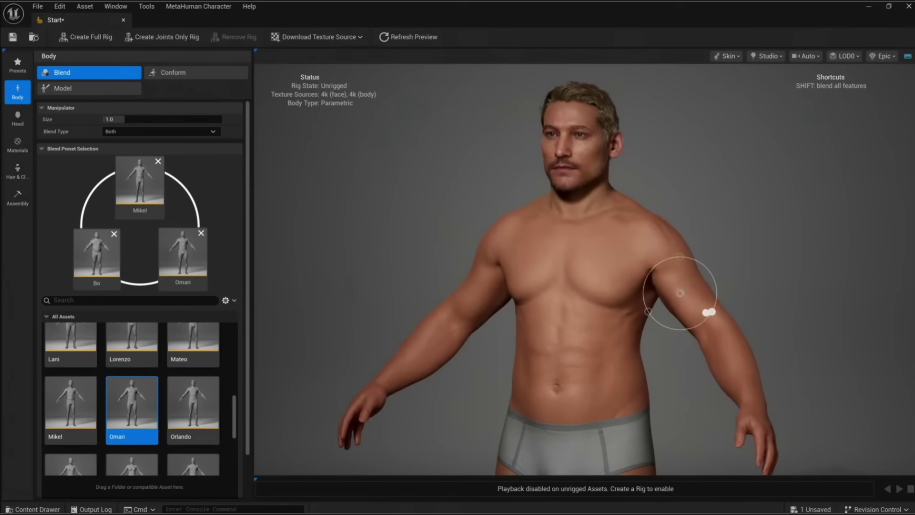
pyautogui.click(89, 88)
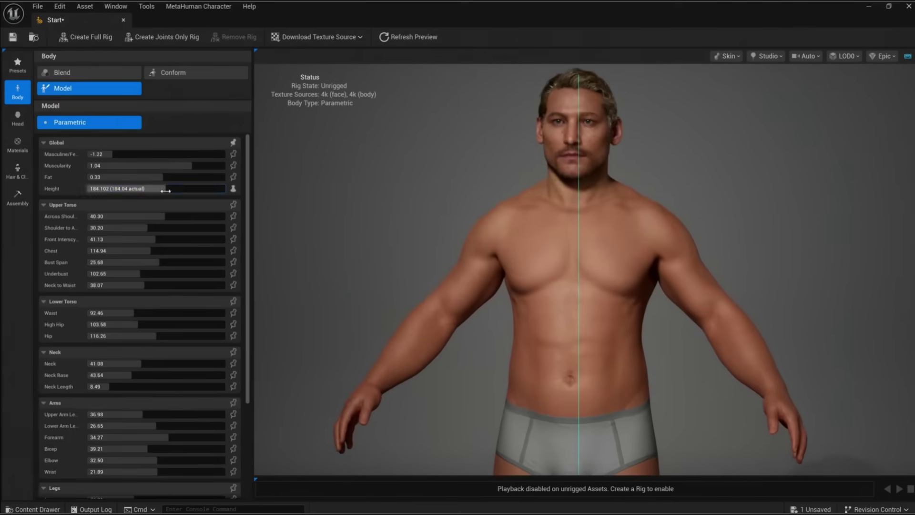
pyautogui.moveTo(189, 166); pyautogui.dragTo(159, 177)
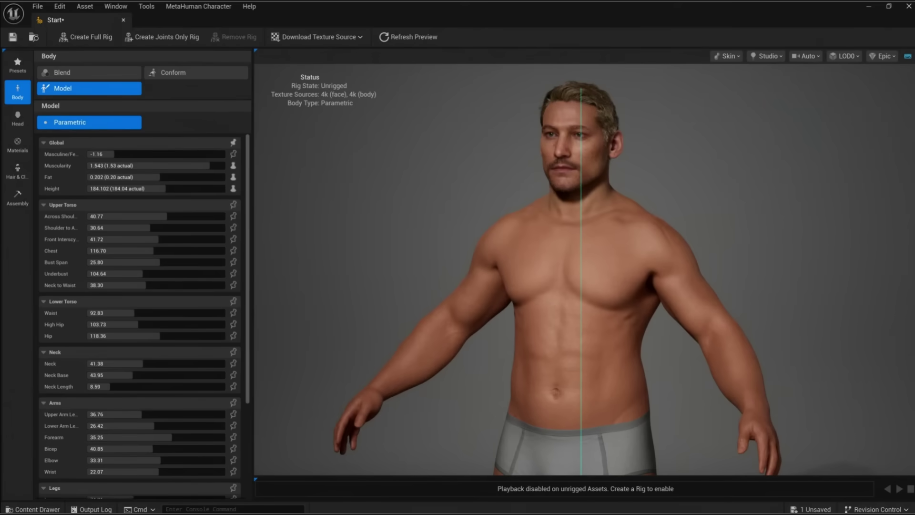
pyautogui.moveTo(173, 216); pyautogui.dragTo(179, 216)
pyautogui.moveTo(138, 312); pyautogui.dragTo(150, 335)
pyautogui.moveTo(153, 228); pyautogui.dragTo(155, 227)
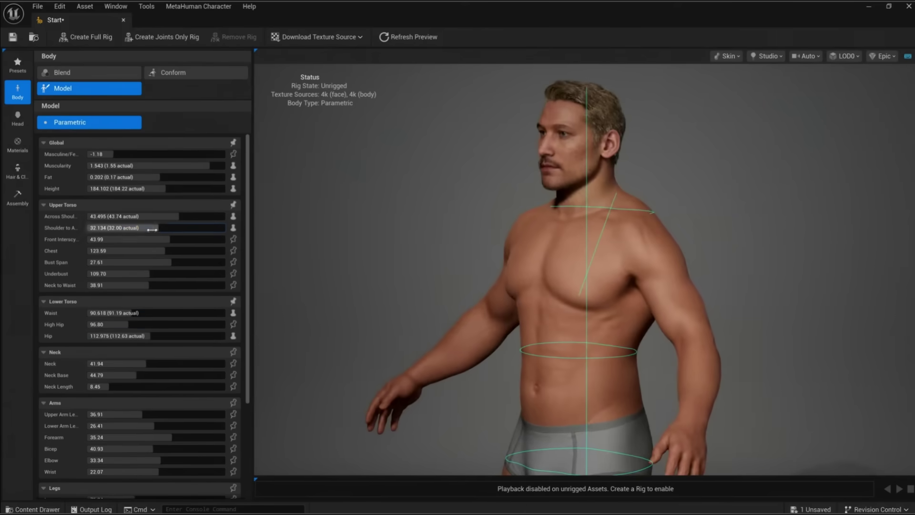
pyautogui.moveTo(152, 449); pyautogui.dragTo(164, 449)
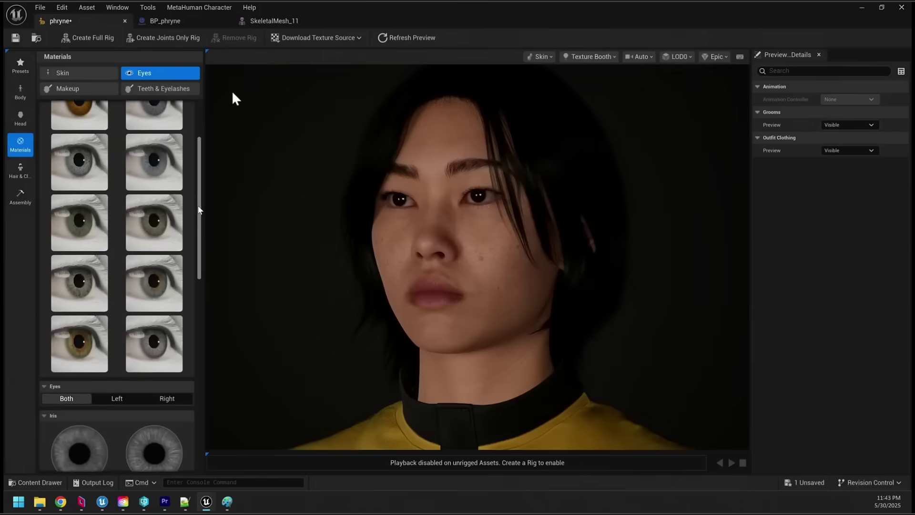
# Step: Assemble the rigged character using the UE Cine (Complete) assembly option
pyautogui.scroll(-1, 198, 214)
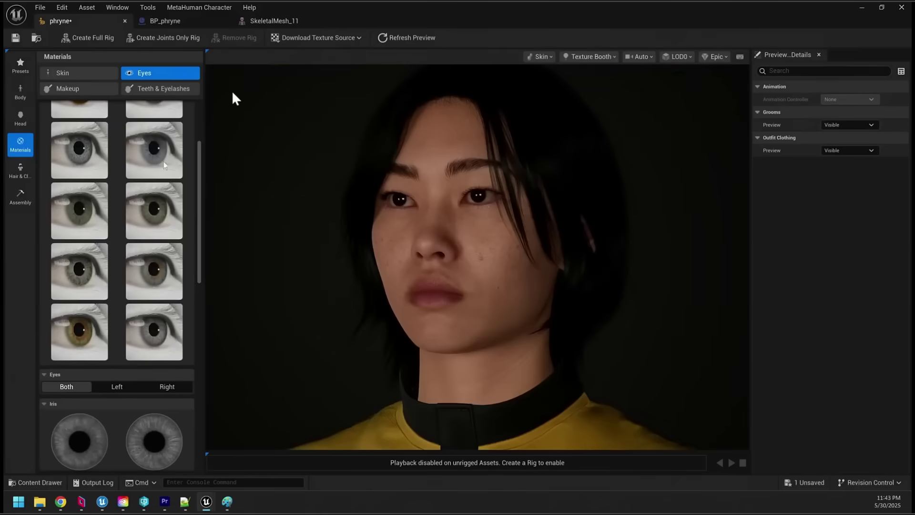
pyautogui.click(84, 89)
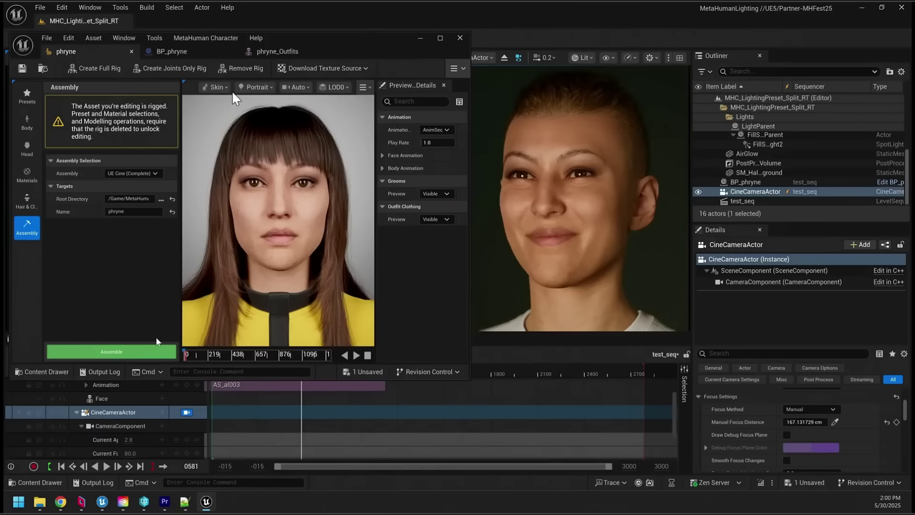
pyautogui.click(155, 351)
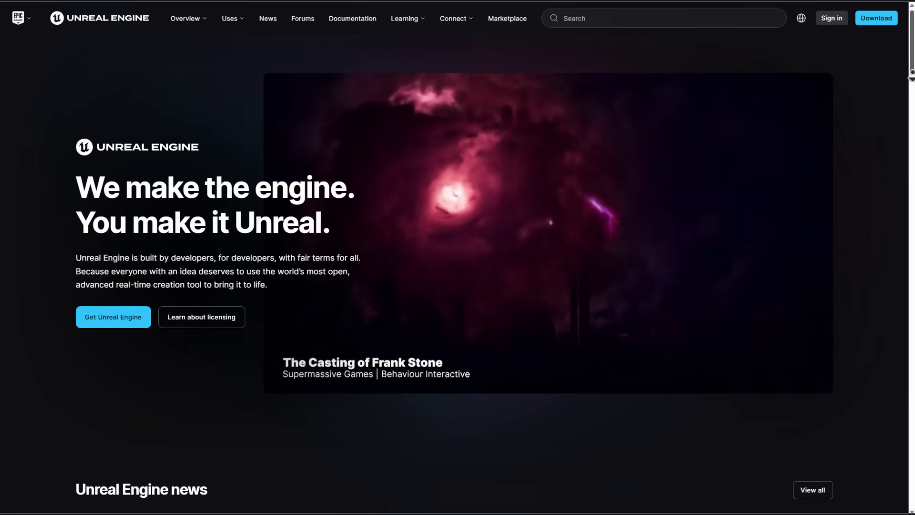
pyautogui.scroll(-2, 453, 286)
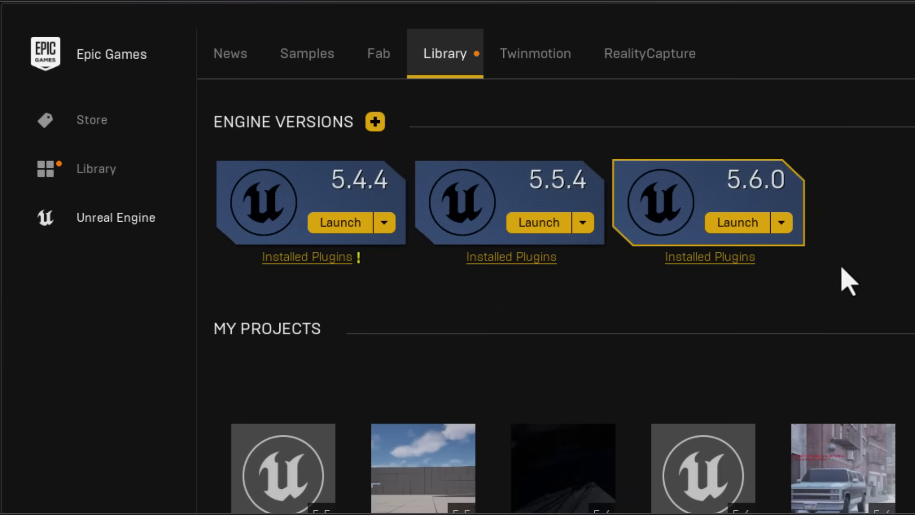
# Step: Tick MetaHuman Creator Core Data in the Unreal Engine 5.6.0 installation options and apply
pyautogui.click(782, 224)
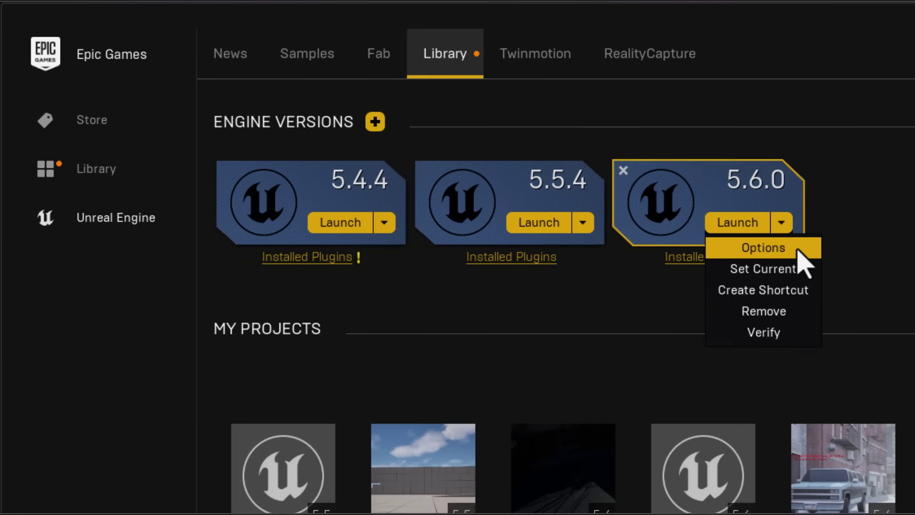
pyautogui.click(796, 248)
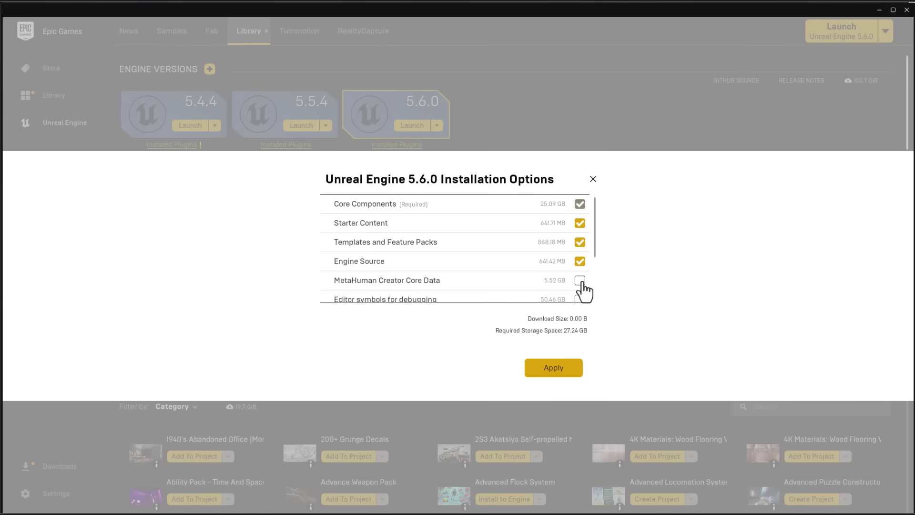
pyautogui.click(553, 368)
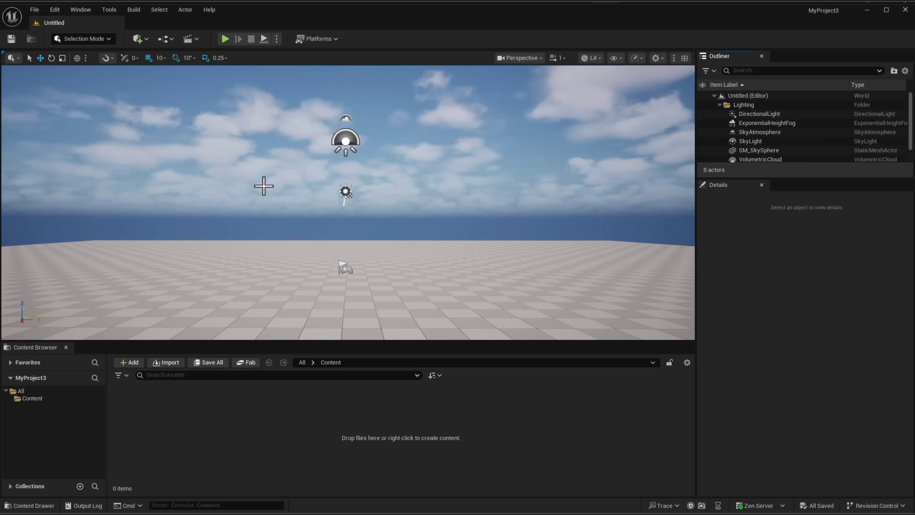
# Step: Enable all the MetaHuman plugins, accepting beta and experimental warnings, and restart the editor
pyautogui.moveTo(400, 287)
pyautogui.mouseDown(button='right')
pyautogui.moveTo(400, 305)
pyautogui.moveTo(400, 272)
pyautogui.mouseUp(button='right')
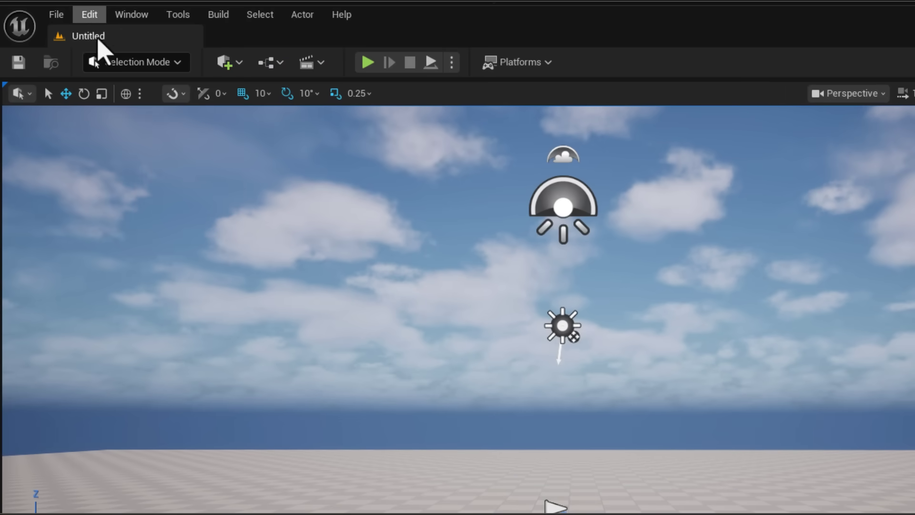
pyautogui.click(55, 9)
pyautogui.click(139, 260)
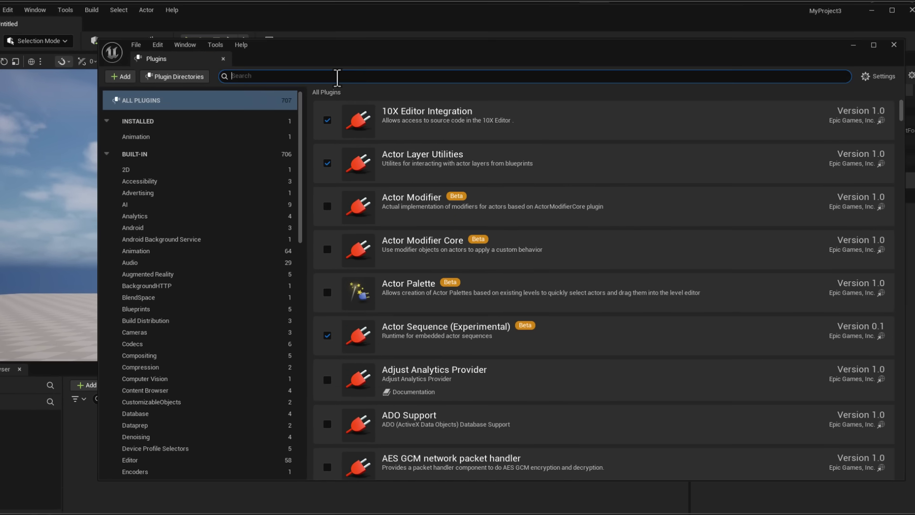
pyautogui.write('metahuman')
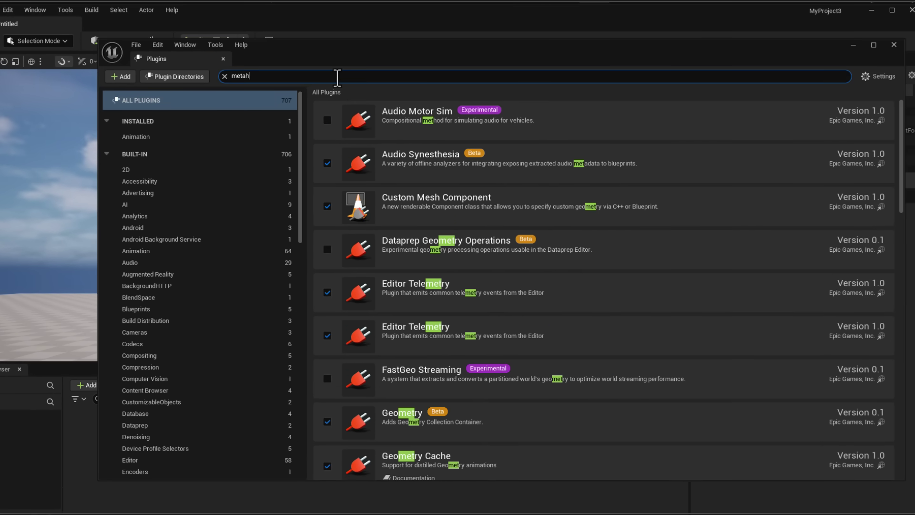
pyautogui.click(327, 292)
pyautogui.click(327, 250)
pyautogui.press('Return')
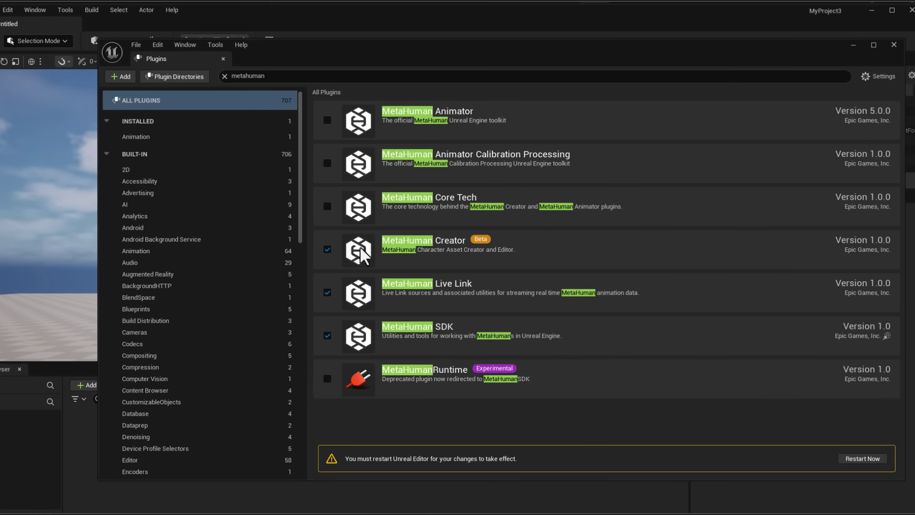
pyautogui.click(327, 164)
pyautogui.click(327, 379)
pyautogui.click(574, 289)
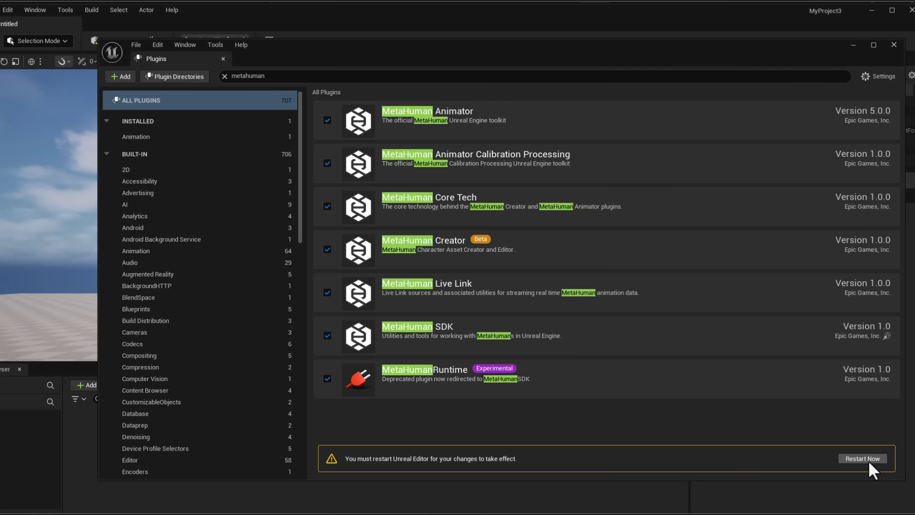
pyautogui.click(863, 459)
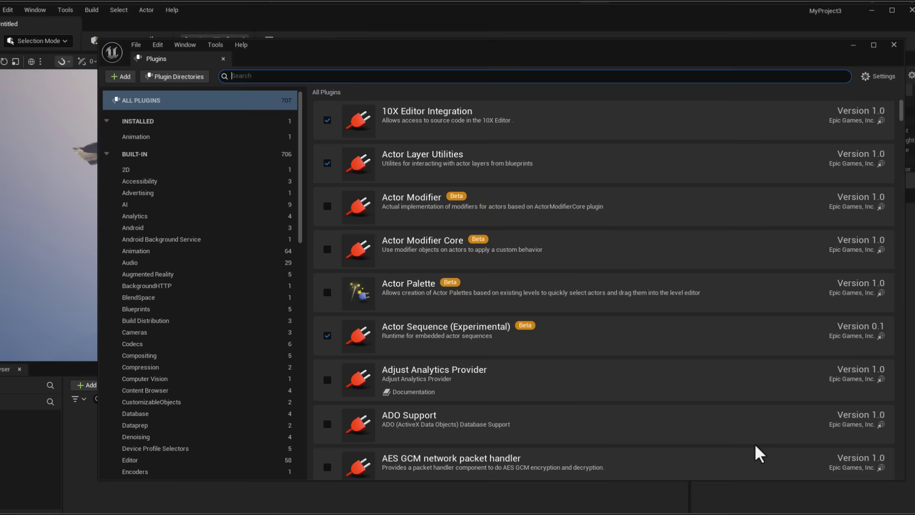
# Step: Check the MetaHuman plugins are enabled, then close the plugin manager
pyautogui.click(494, 79)
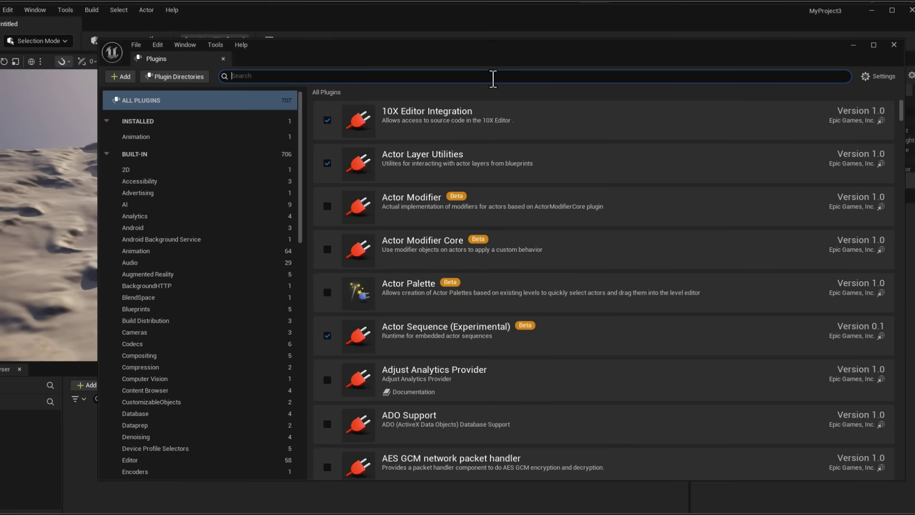
pyautogui.write('metahu')
pyautogui.click(894, 45)
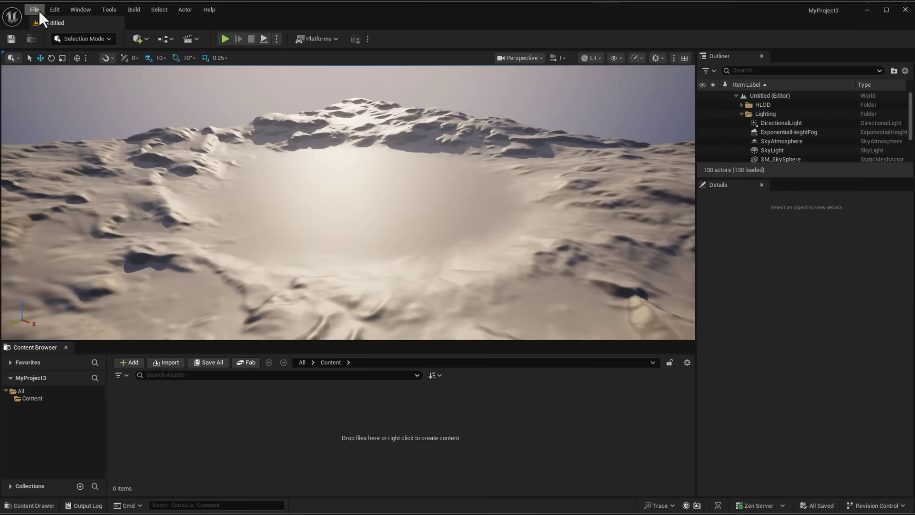
# Step: Create a new level from the Basic template
pyautogui.click(35, 9)
pyautogui.click(52, 29)
pyautogui.click(531, 205)
pyautogui.click(575, 333)
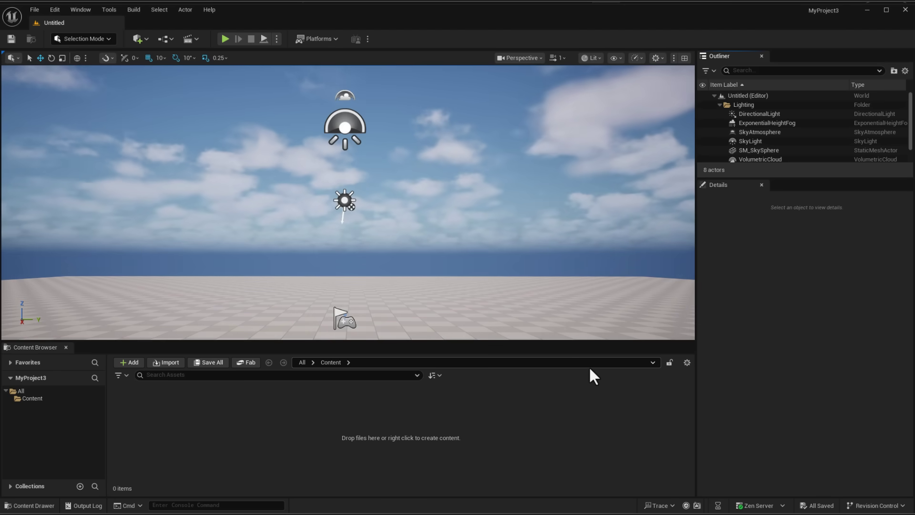
# Step: Add a MetaHuman Character asset in Content, keep the name NewMetaHumanCharacter, and open it
pyautogui.rightClick(141, 405)
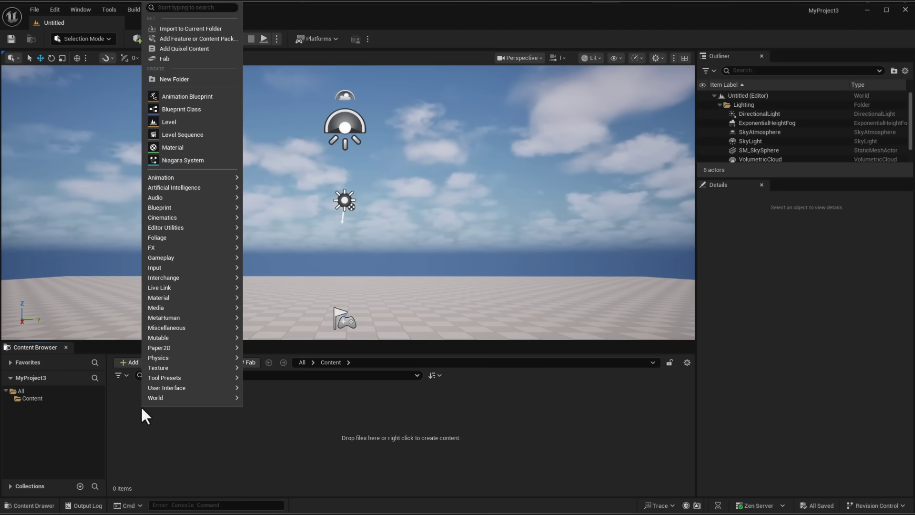
pyautogui.moveTo(180, 312)
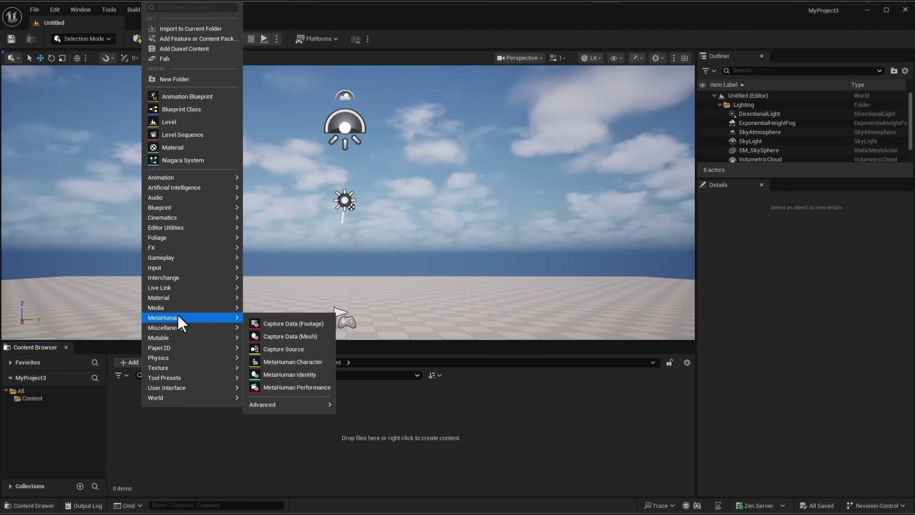
pyautogui.click(293, 363)
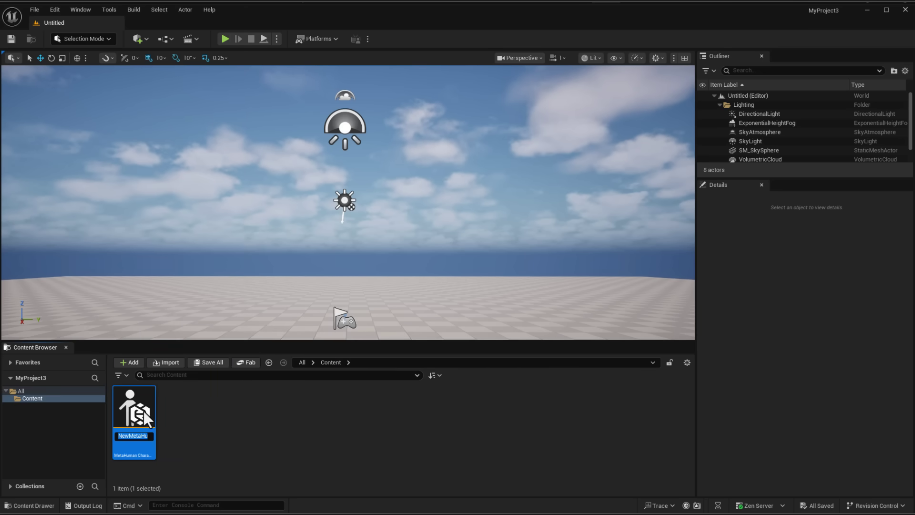
pyautogui.press('Return')
pyautogui.doubleClick(133, 410)
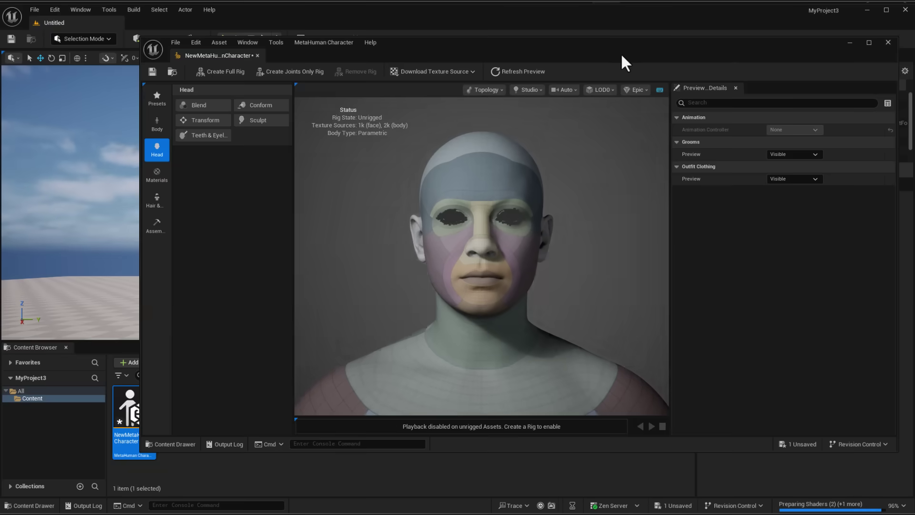
# Step: Move and enlarge the character editor window
pyautogui.moveTo(622, 56); pyautogui.dragTo(531, 51)
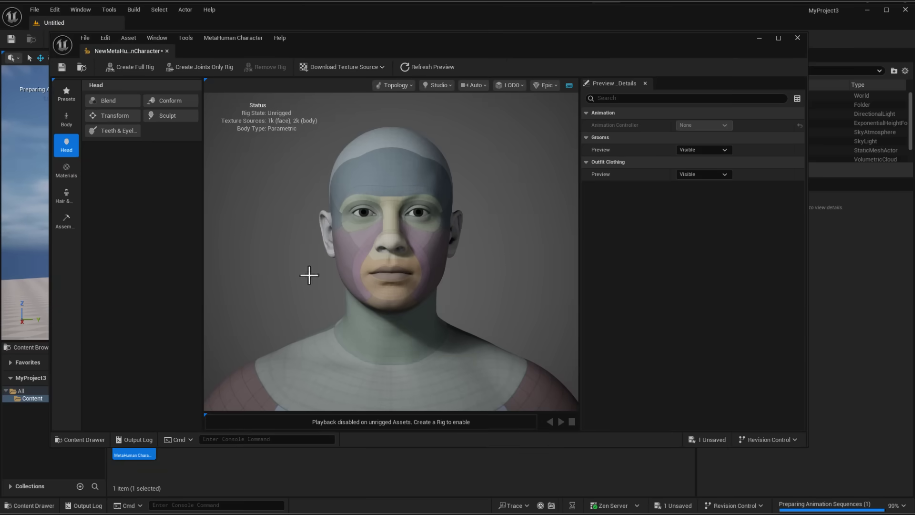
pyautogui.moveTo(803, 445); pyautogui.dragTo(908, 509)
pyautogui.scroll(6, 437, 210)
pyautogui.scroll(-6, 438, 210)
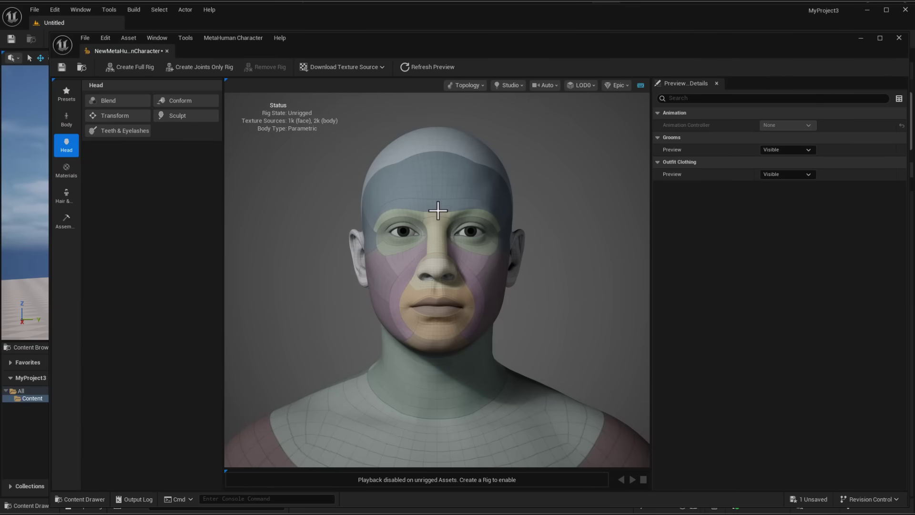
# Step: Fill the head blend slots with the Aoi, Omari and Orlando presets
pyautogui.click(122, 102)
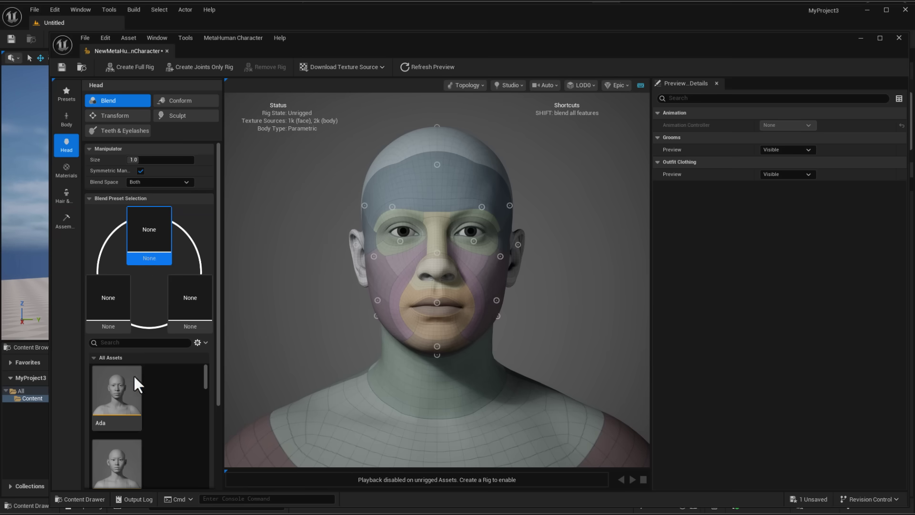
pyautogui.moveTo(222, 382); pyautogui.dragTo(384, 385)
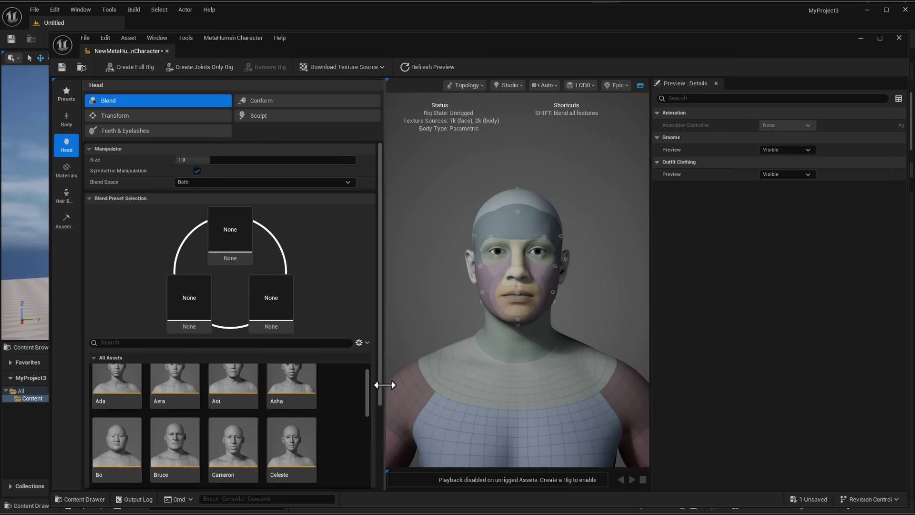
pyautogui.moveTo(229, 427); pyautogui.dragTo(226, 229)
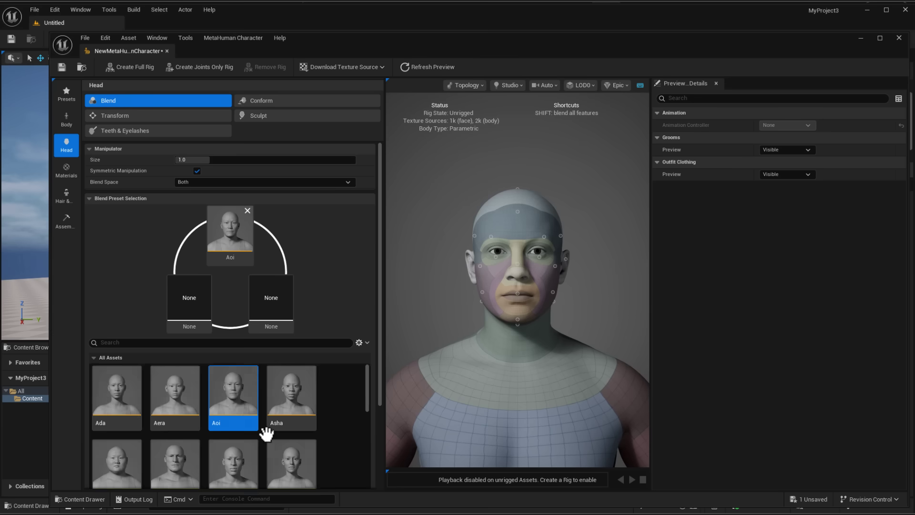
pyautogui.scroll(-5, 266, 431)
pyautogui.moveTo(288, 423); pyautogui.dragTo(273, 302)
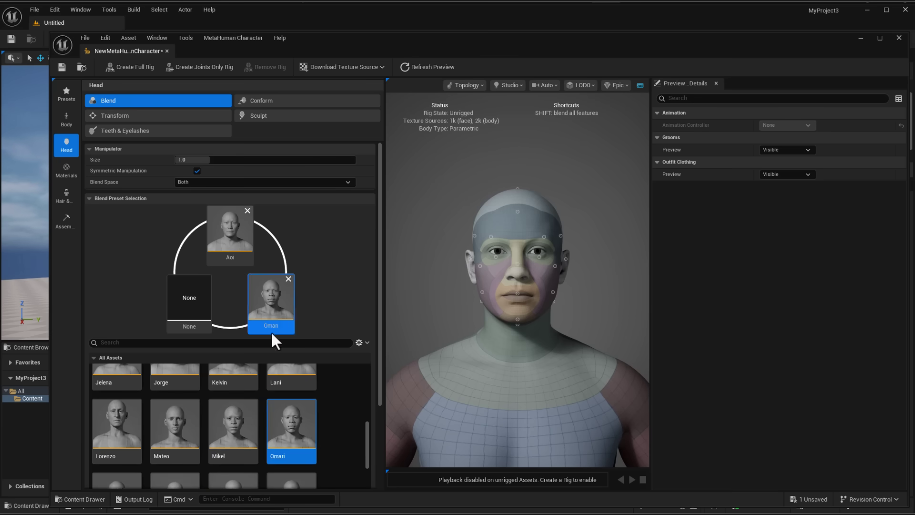
pyautogui.scroll(-3, 198, 429)
pyautogui.moveTo(119, 388); pyautogui.dragTo(171, 296)
pyautogui.scroll(-3, 317, 250)
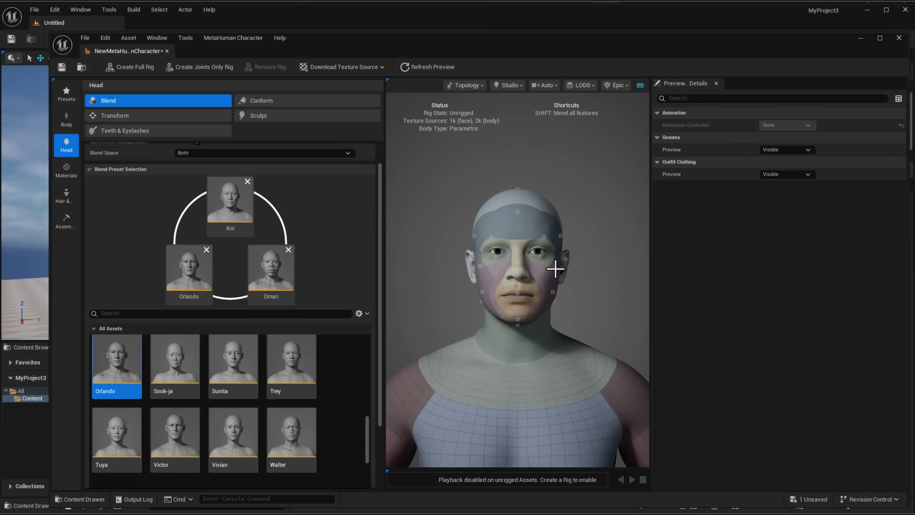
pyautogui.scroll(5, 548, 265)
pyautogui.scroll(-4, 532, 258)
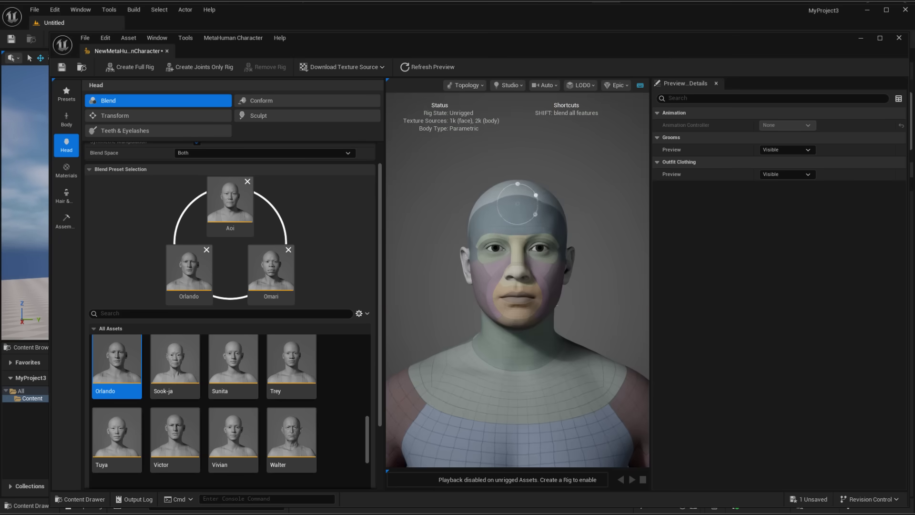
# Step: Show the face blend handles and turn off Symmetric Manipulation
pyautogui.click(196, 286)
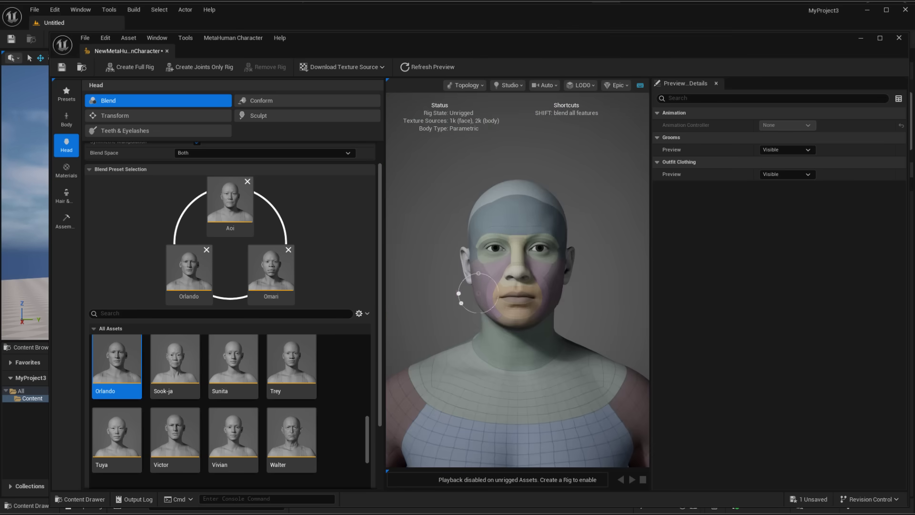
pyautogui.scroll(2, 294, 245)
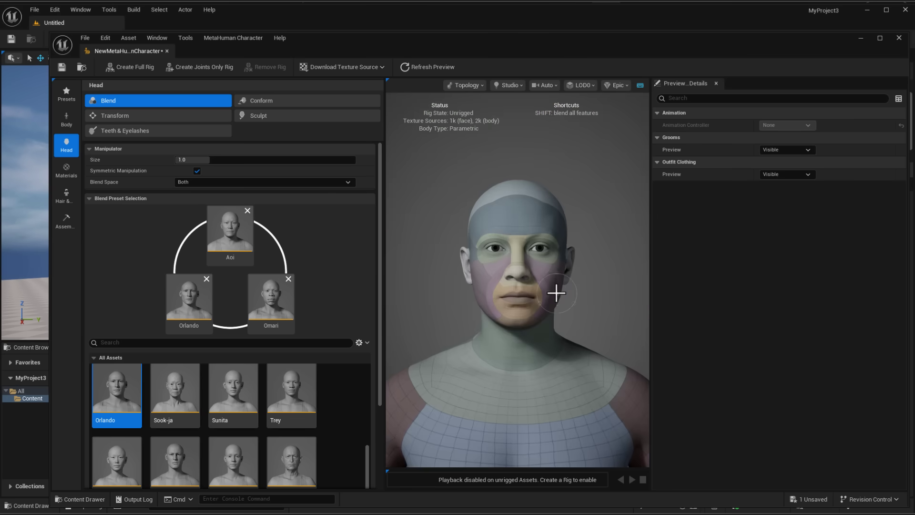
pyautogui.click(198, 171)
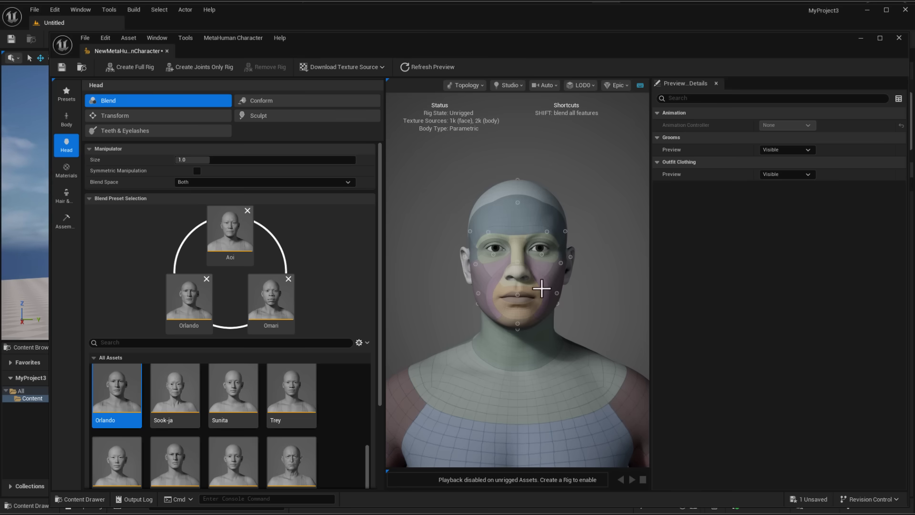
pyautogui.scroll(5, 544, 288)
pyautogui.scroll(-5, 547, 294)
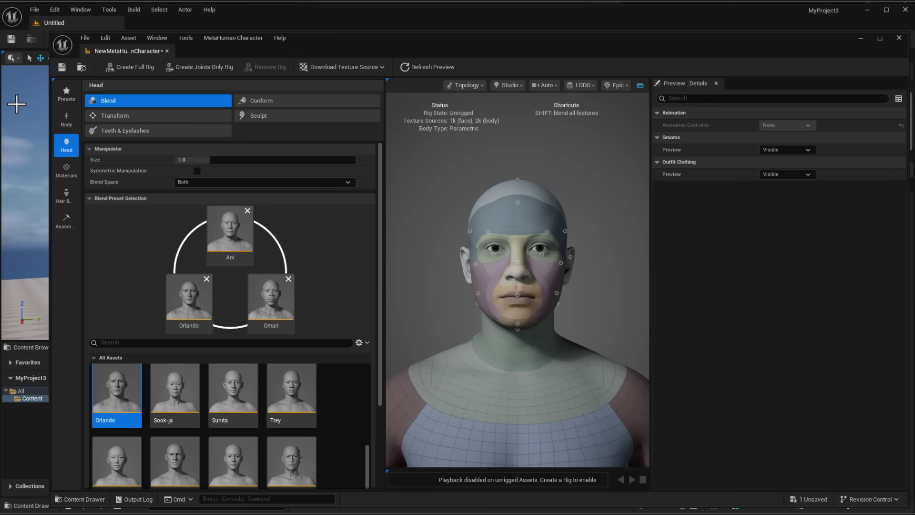
# Step: Put the Bo, Cameron and Dominic presets into the three body blend slots
pyautogui.click(67, 120)
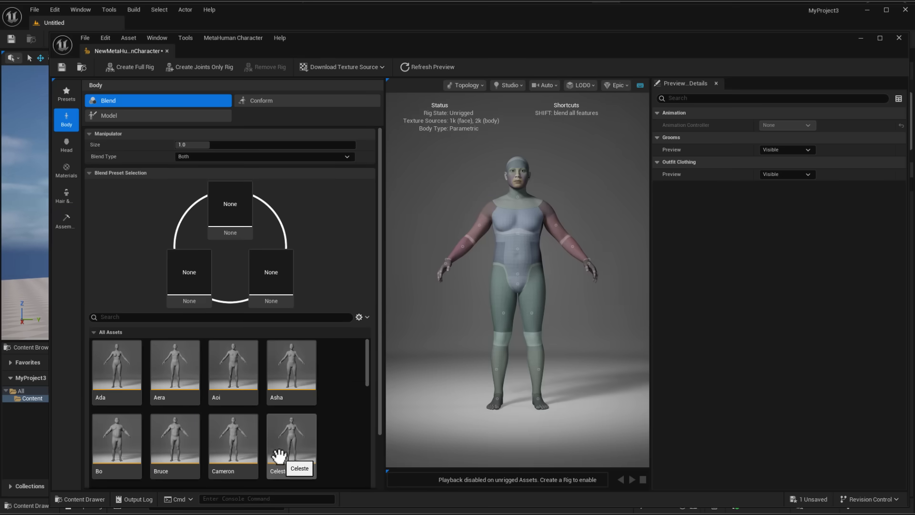
pyautogui.moveTo(102, 453); pyautogui.dragTo(271, 274)
pyautogui.scroll(-1, 212, 456)
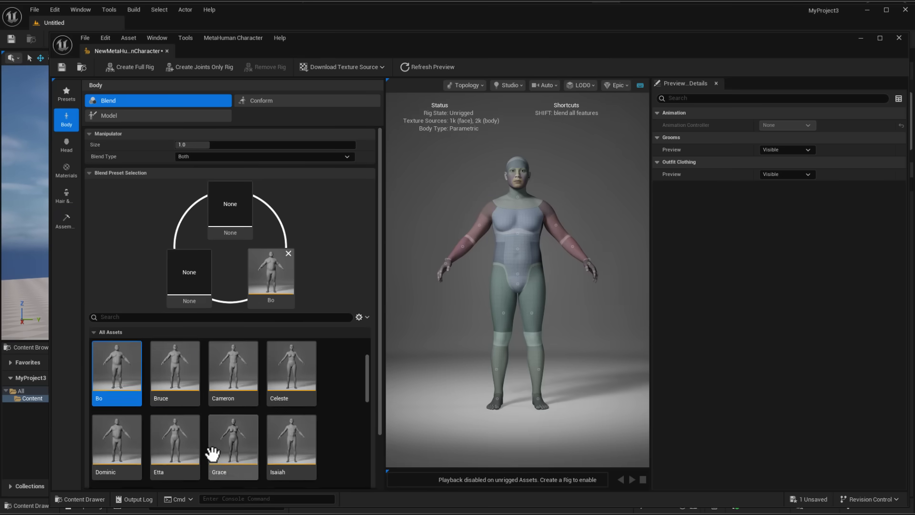
pyautogui.scroll(-10, 212, 455)
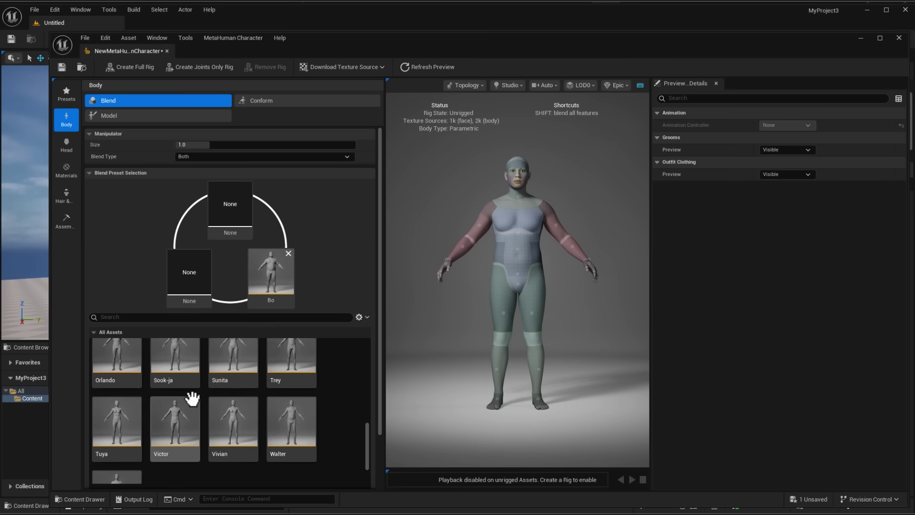
pyautogui.scroll(10, 192, 398)
pyautogui.moveTo(245, 439); pyautogui.dragTo(249, 247)
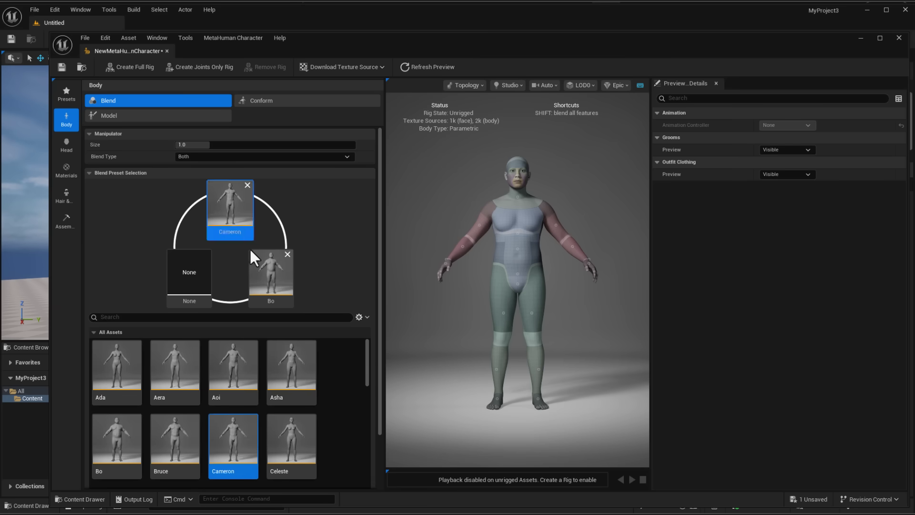
pyautogui.scroll(-1, 271, 402)
pyautogui.moveTo(129, 431); pyautogui.dragTo(203, 298)
pyautogui.scroll(3, 522, 264)
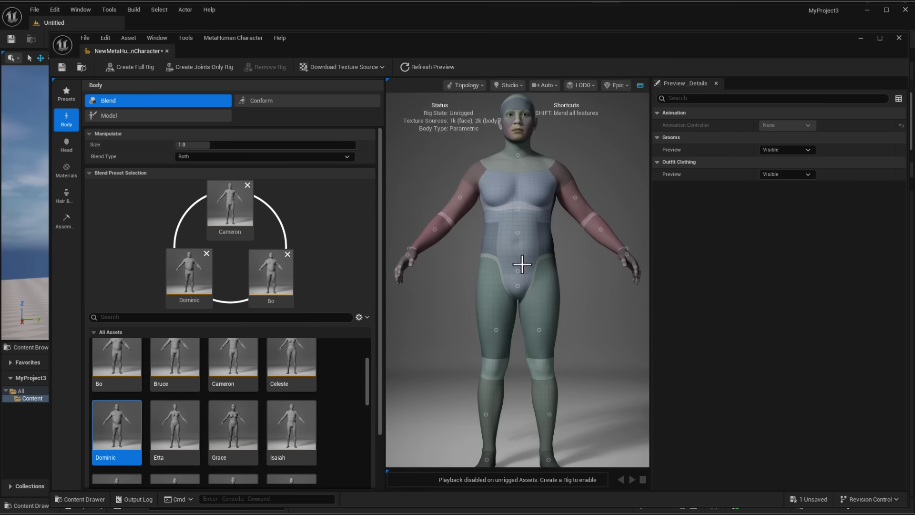
# Step: Drag the pelvis manipulators to enlarge the belly and widen the torso
pyautogui.moveTo(517, 272)
pyautogui.mouseDown()
pyautogui.moveTo(524, 282)
pyautogui.moveTo(534, 274)
pyautogui.moveTo(505, 284)
pyautogui.mouseUp()
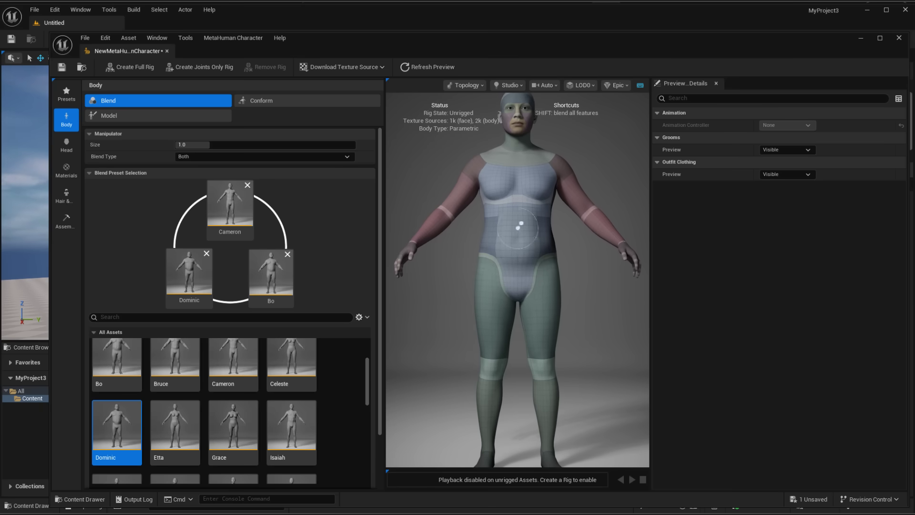
pyautogui.moveTo(519, 226); pyautogui.dragTo(537, 234)
pyautogui.moveTo(552, 326); pyautogui.dragTo(561, 369)
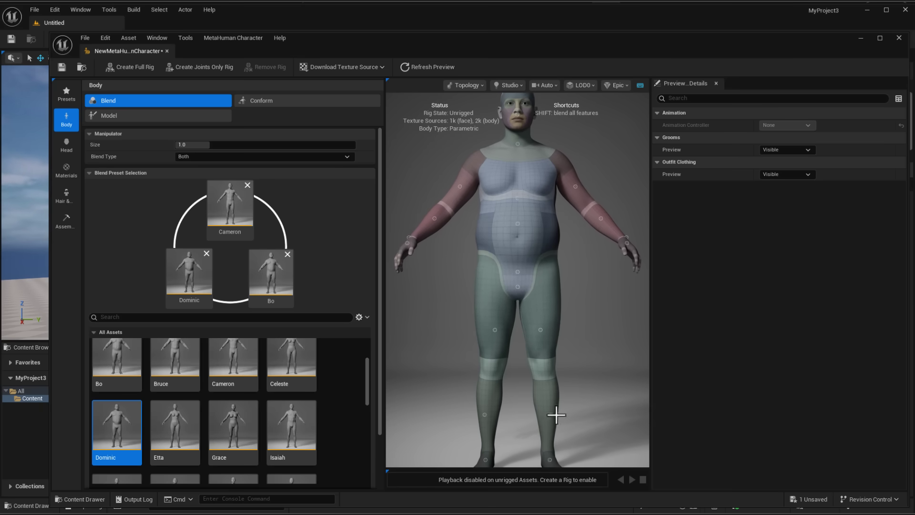
pyautogui.scroll(3, 580, 268)
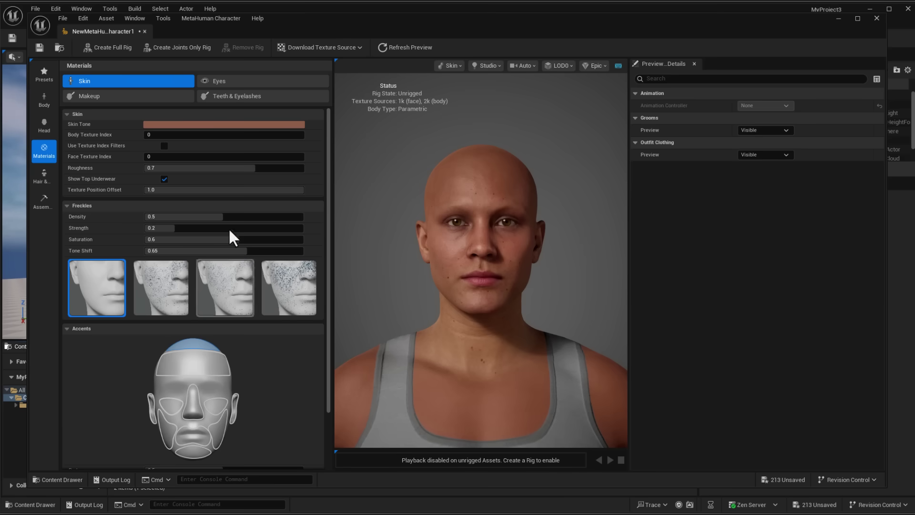
# Step: Lighten the skin tone in the Skin Tone colour picker
pyautogui.click(156, 123)
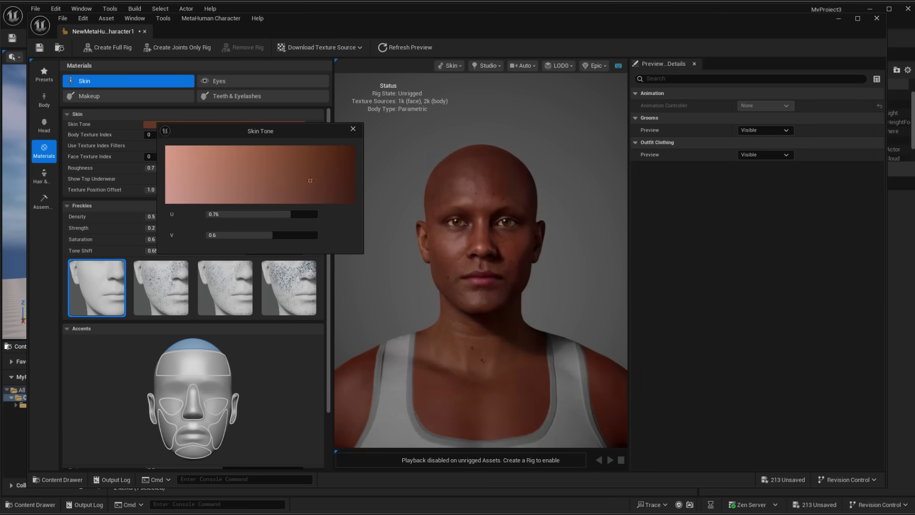
pyautogui.moveTo(310, 180)
pyautogui.mouseDown()
pyautogui.moveTo(276, 171)
pyautogui.moveTo(291, 178)
pyautogui.mouseUp()
pyautogui.click(353, 129)
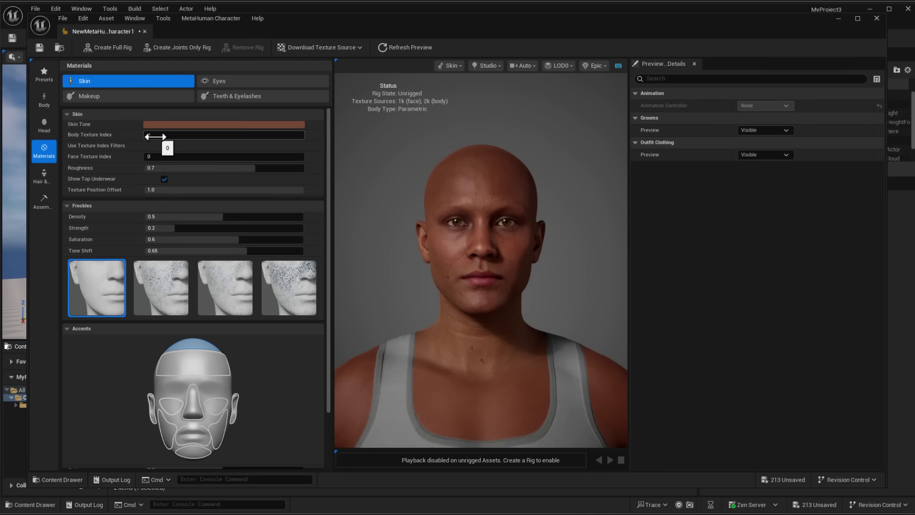
# Step: Set the Body Texture Index to 3
pyautogui.click(155, 137)
pyautogui.press('Return')
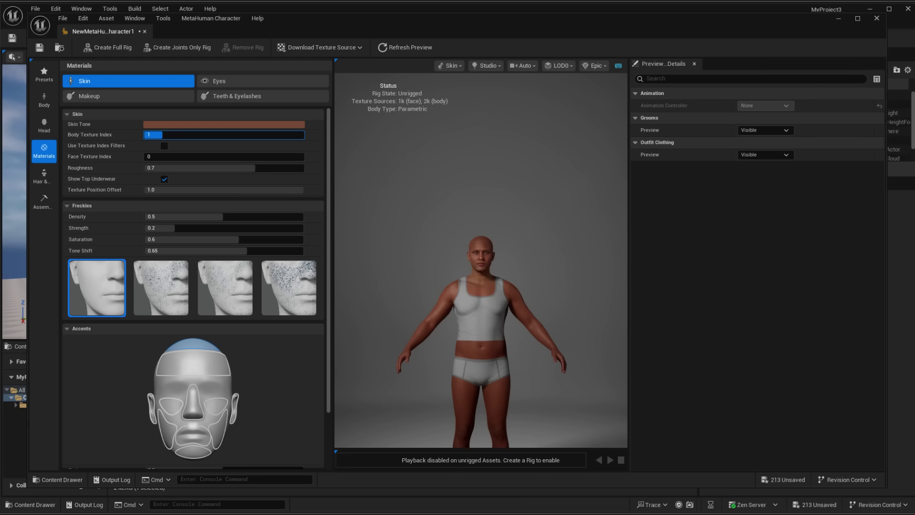
pyautogui.moveTo(162, 135); pyautogui.dragTo(210, 145)
pyautogui.scroll(5, 445, 339)
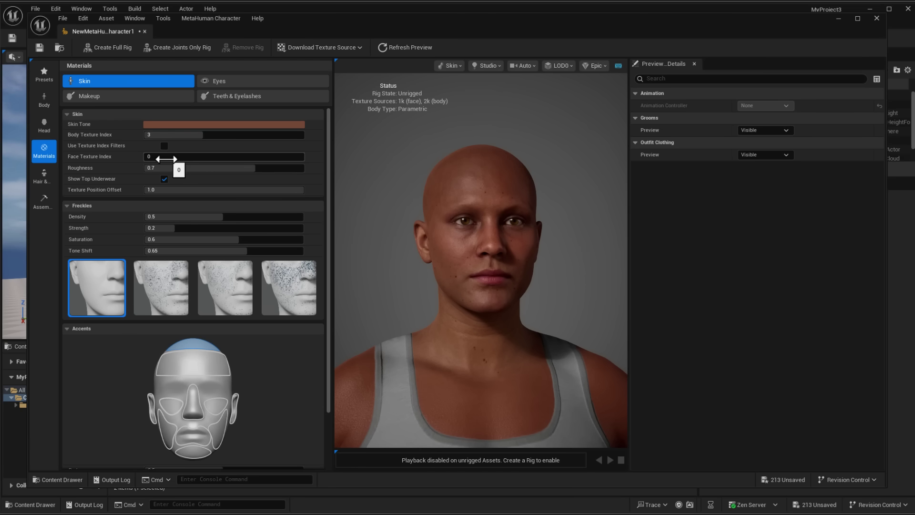
# Step: Set the Face Texture Index to 27, passing through 14 on the way
pyautogui.moveTo(164, 159); pyautogui.dragTo(177, 159)
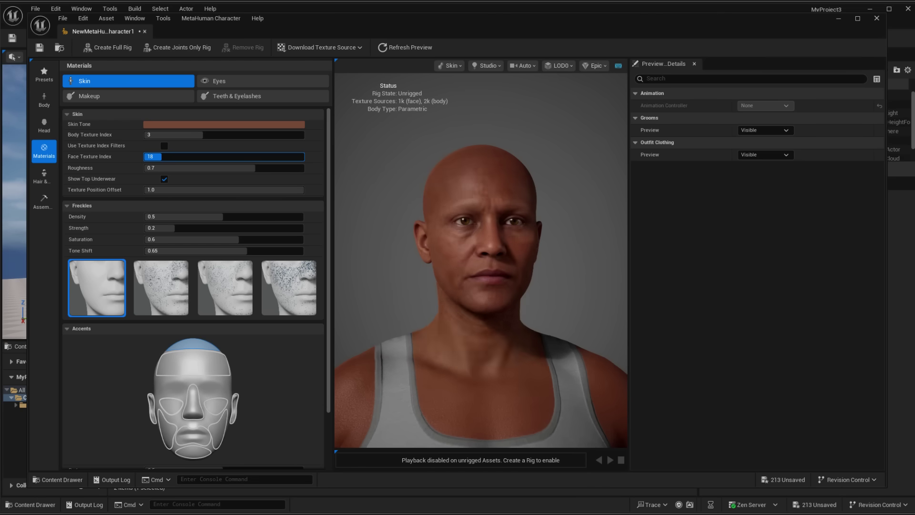
pyautogui.click(177, 157)
pyautogui.write('14')
pyautogui.press('Return')
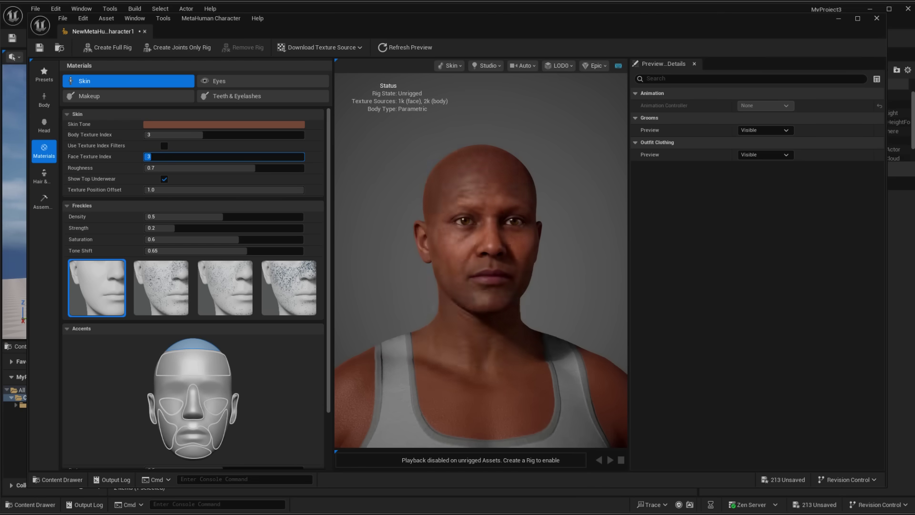
pyautogui.moveTo(158, 157); pyautogui.dragTo(171, 156)
# Step: Apply the second freckle pattern and turn the head to inspect it
pyautogui.moveTo(621, 213); pyautogui.dragTo(606, 231)
pyautogui.scroll(4, 524, 258)
pyautogui.scroll(-3, 541, 317)
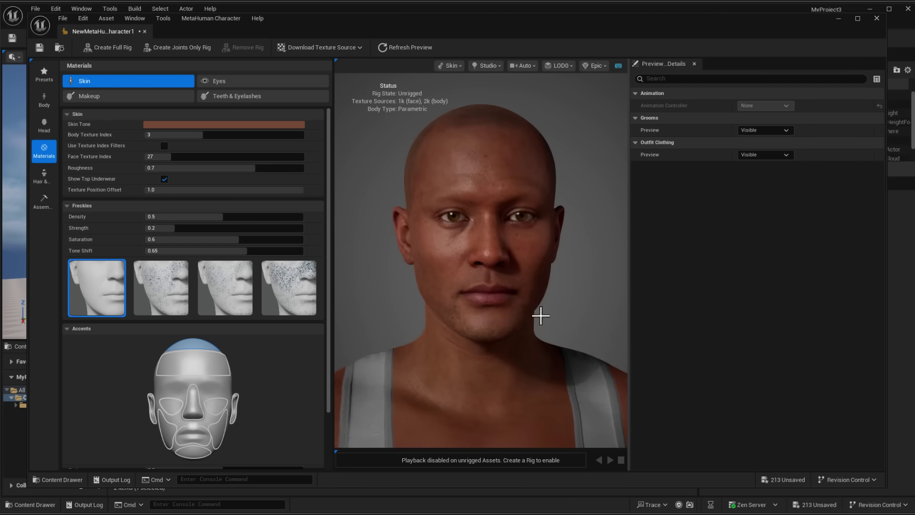
pyautogui.scroll(1, 542, 317)
pyautogui.moveTo(482, 315); pyautogui.dragTo(482, 318)
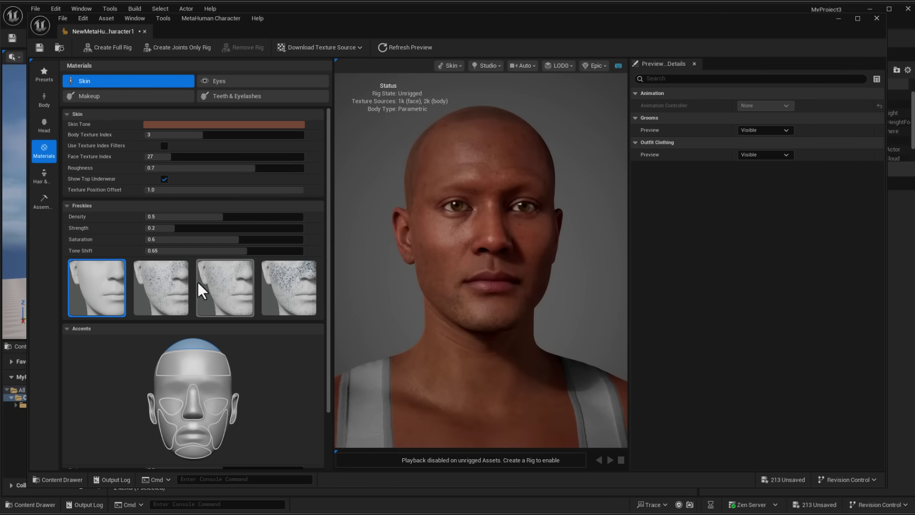
pyautogui.click(167, 300)
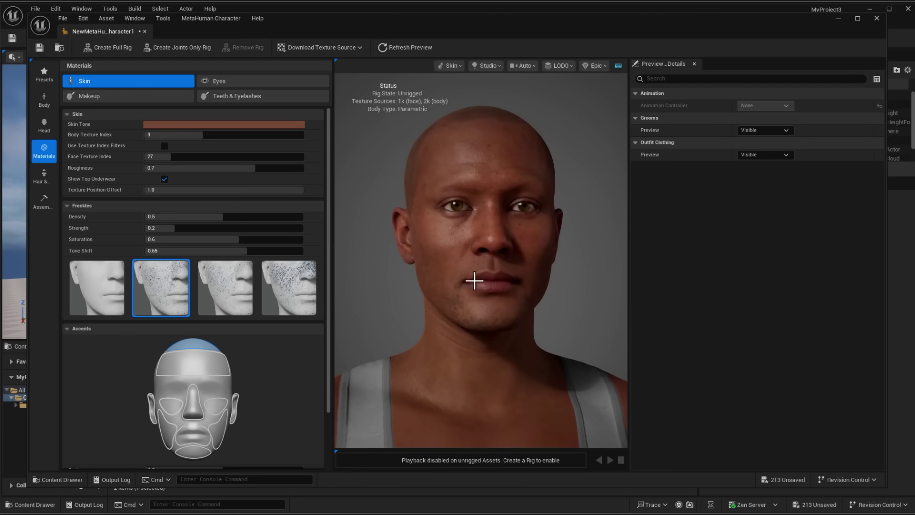
pyautogui.moveTo(474, 280); pyautogui.dragTo(464, 280)
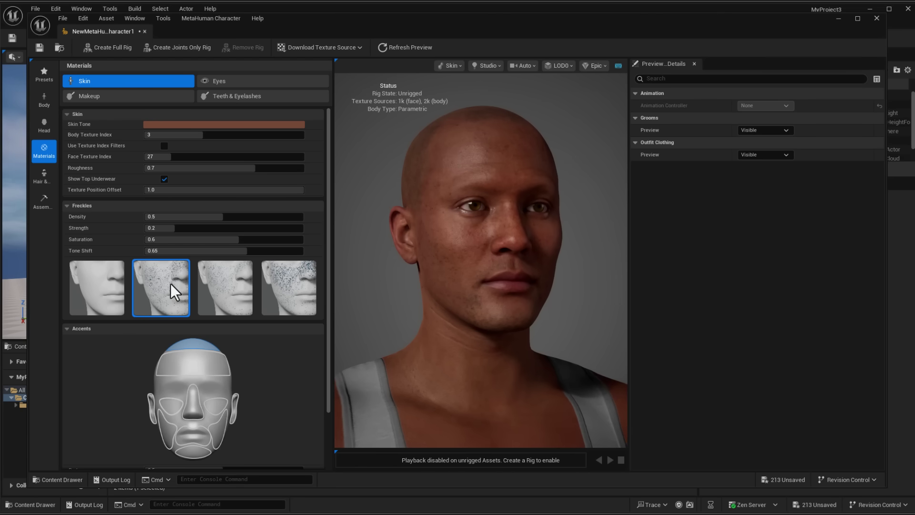
pyautogui.scroll(-2, 173, 280)
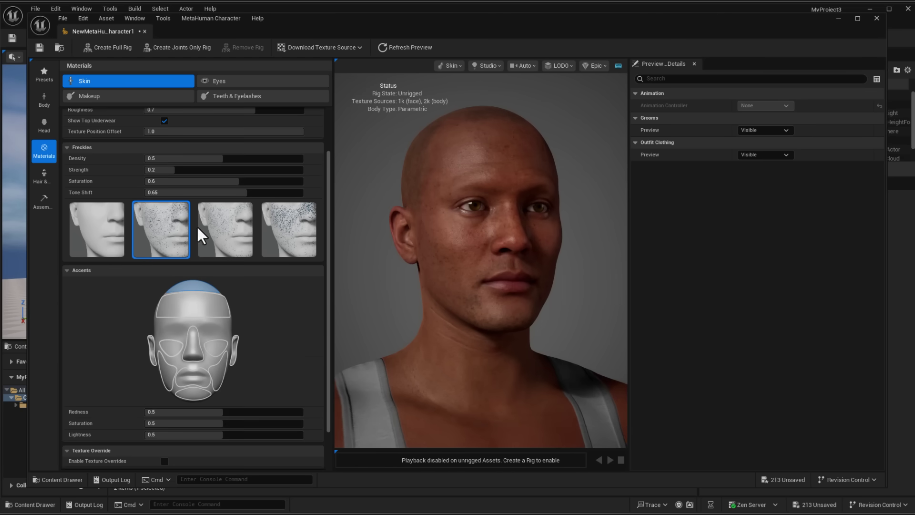
pyautogui.scroll(-2, 212, 268)
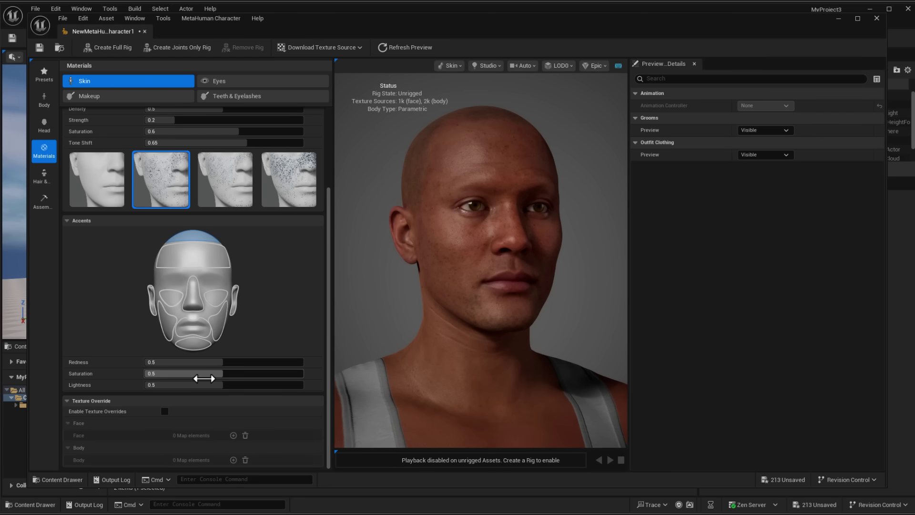
pyautogui.moveTo(209, 385)
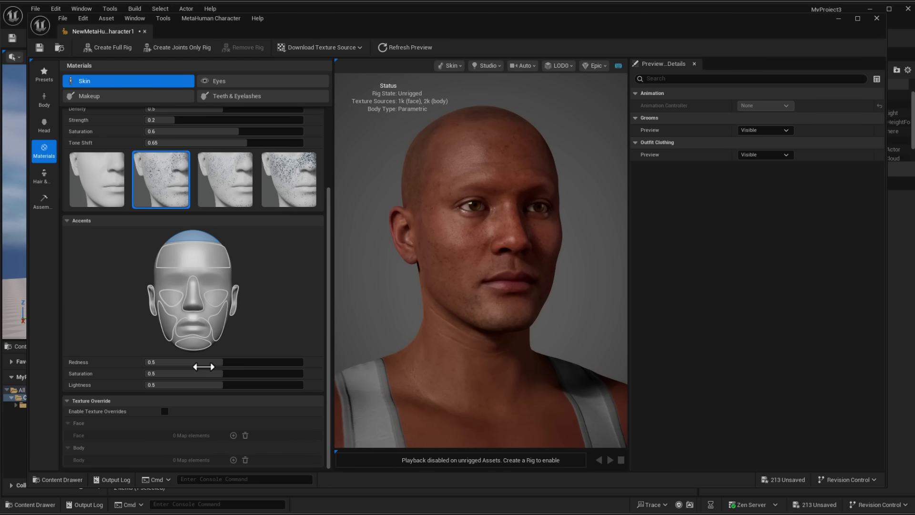
pyautogui.scroll(2, 216, 345)
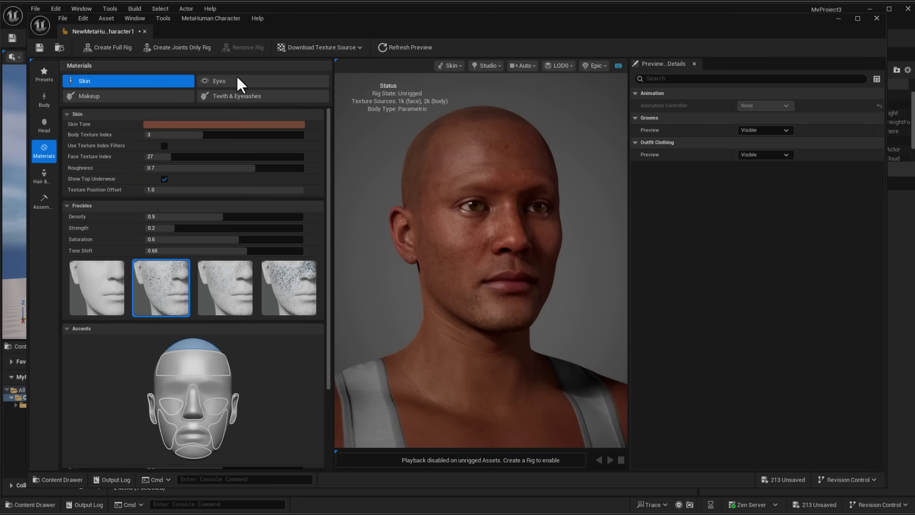
# Step: Apply the dark smoky eye makeup preset
pyautogui.click(150, 95)
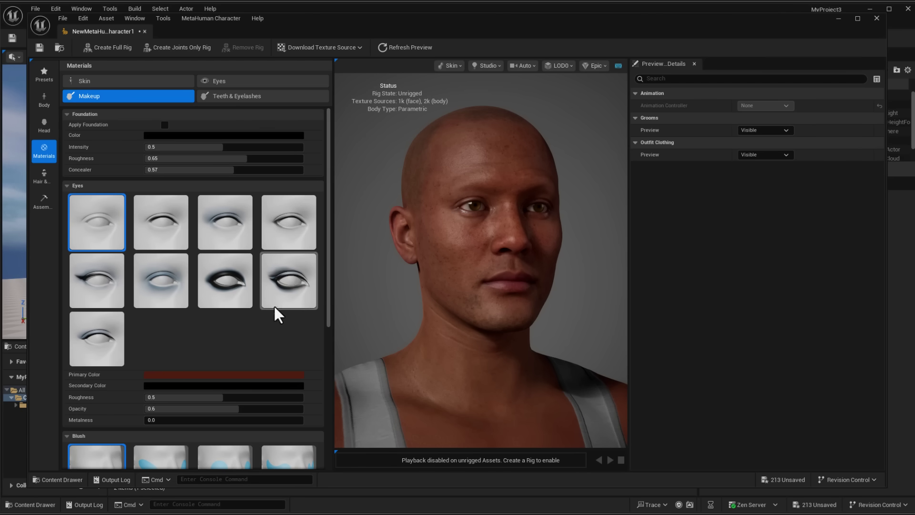
pyautogui.click(224, 283)
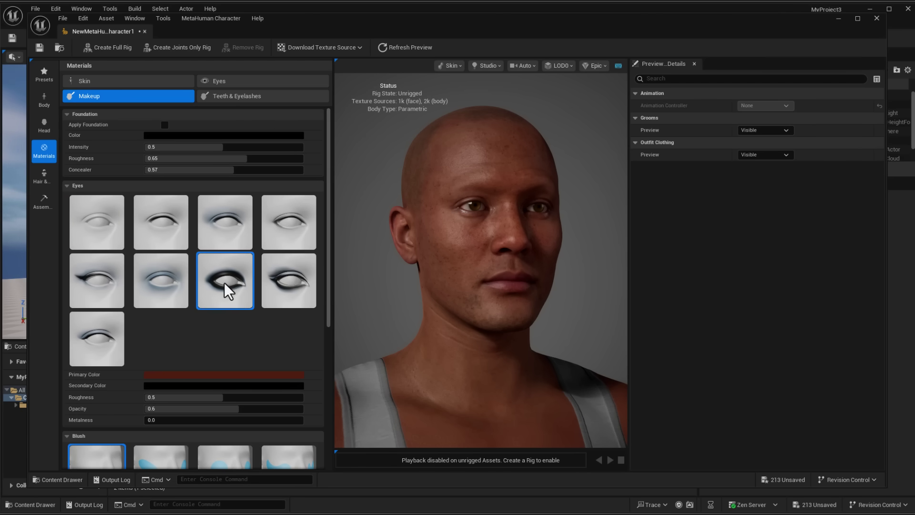
pyautogui.moveTo(579, 286); pyautogui.dragTo(545, 293)
pyautogui.scroll(-5, 218, 313)
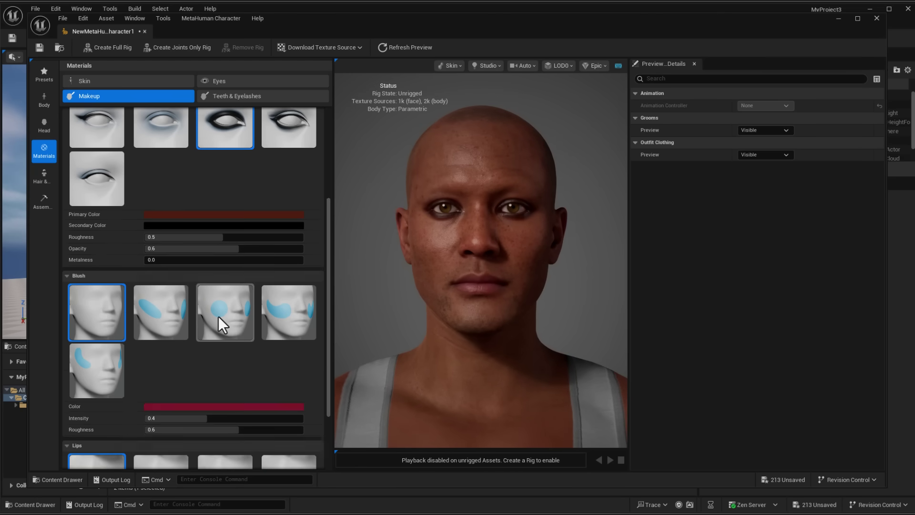
pyautogui.scroll(3, 209, 379)
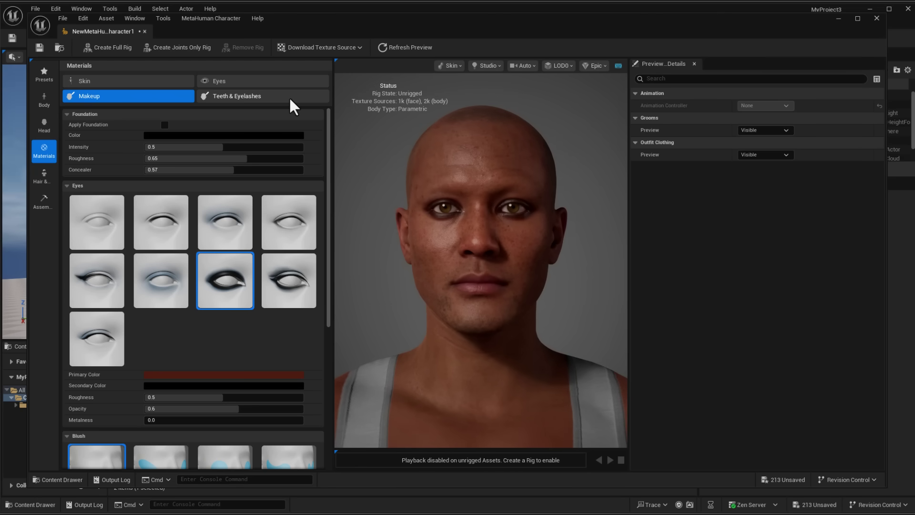
# Step: Give the teeth 0.37 plaque and a pale pink colour, with Jaw Open reset to 0
pyautogui.click(289, 96)
pyautogui.moveTo(153, 189)
pyautogui.mouseDown()
pyautogui.moveTo(206, 189)
pyautogui.moveTo(212, 200)
pyautogui.moveTo(146, 200)
pyautogui.mouseUp()
pyautogui.click(238, 155)
pyautogui.click(312, 240)
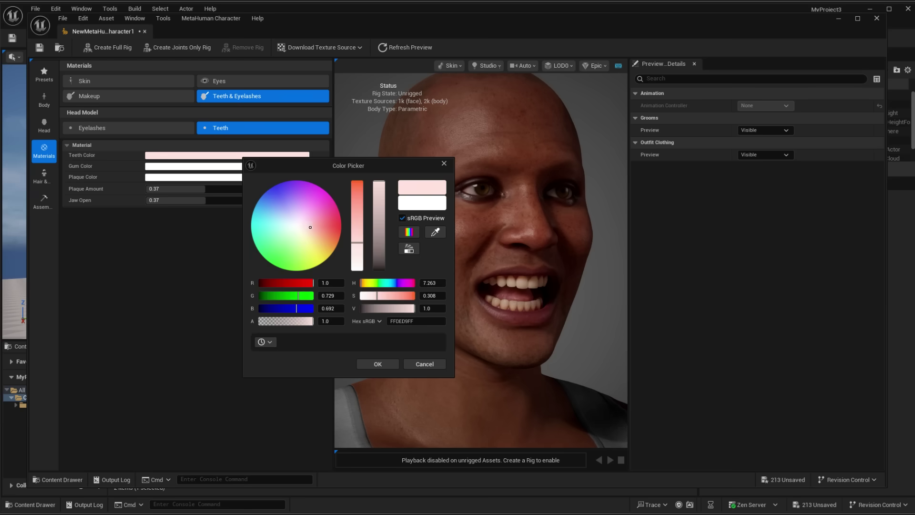
pyautogui.click(213, 266)
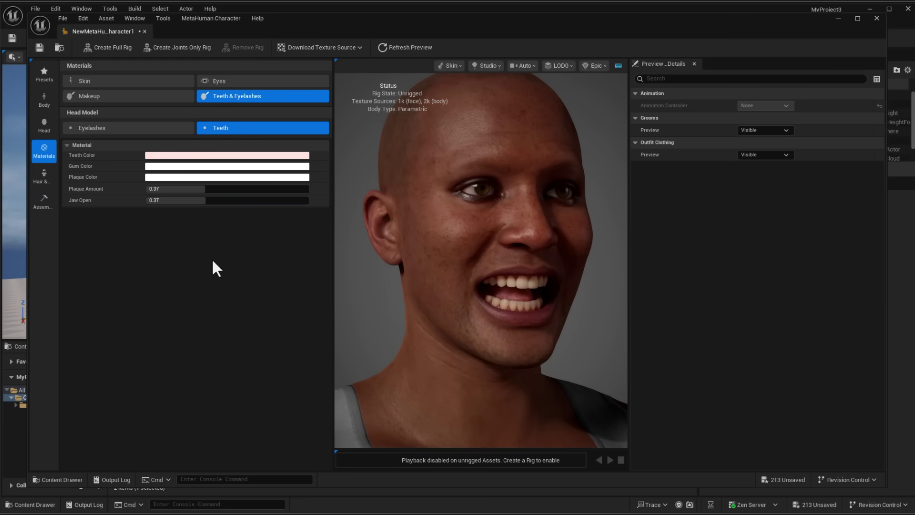
pyautogui.click(44, 184)
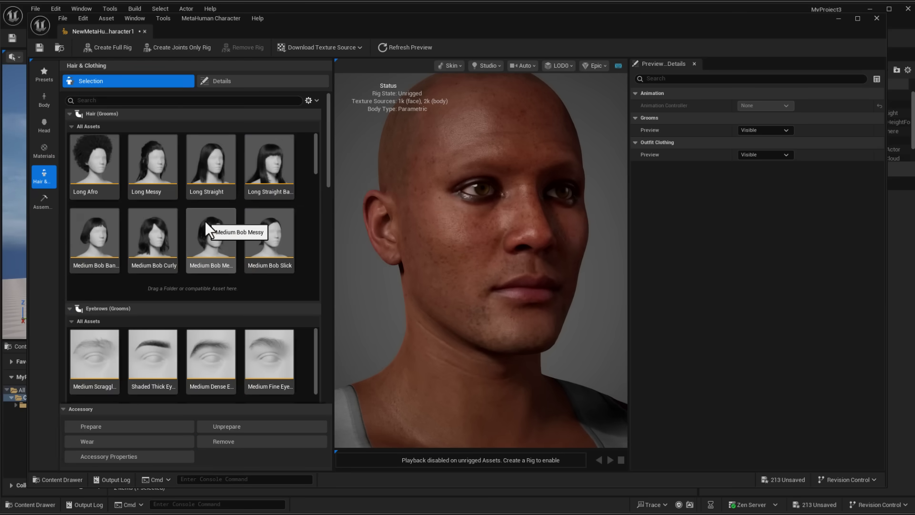
# Step: Pick the Twisted Braids hairstyle and the Medium Wide eyebrows
pyautogui.scroll(-5, 216, 220)
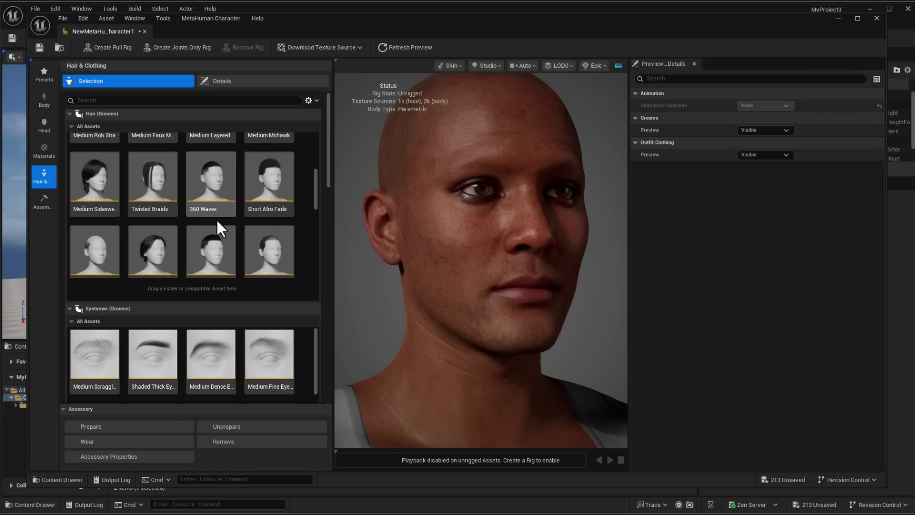
pyautogui.click(156, 166)
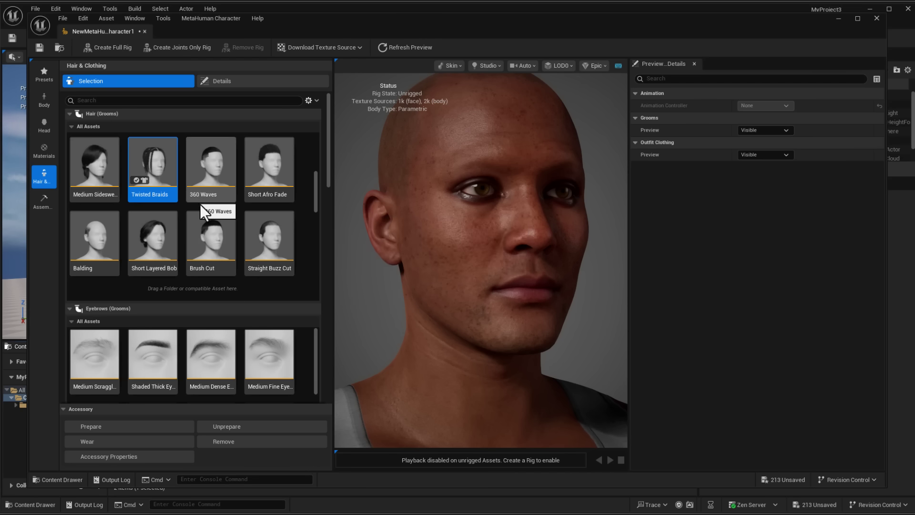
pyautogui.scroll(-5, 235, 315)
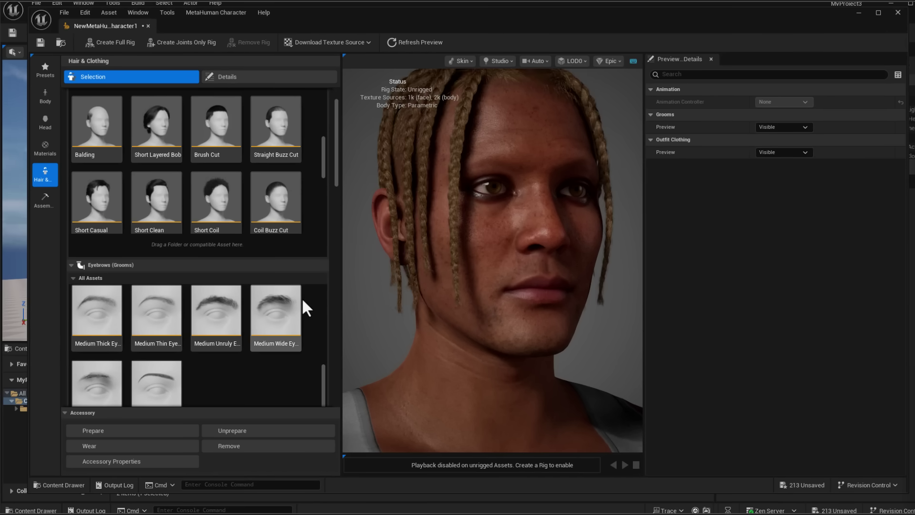
pyautogui.click(276, 320)
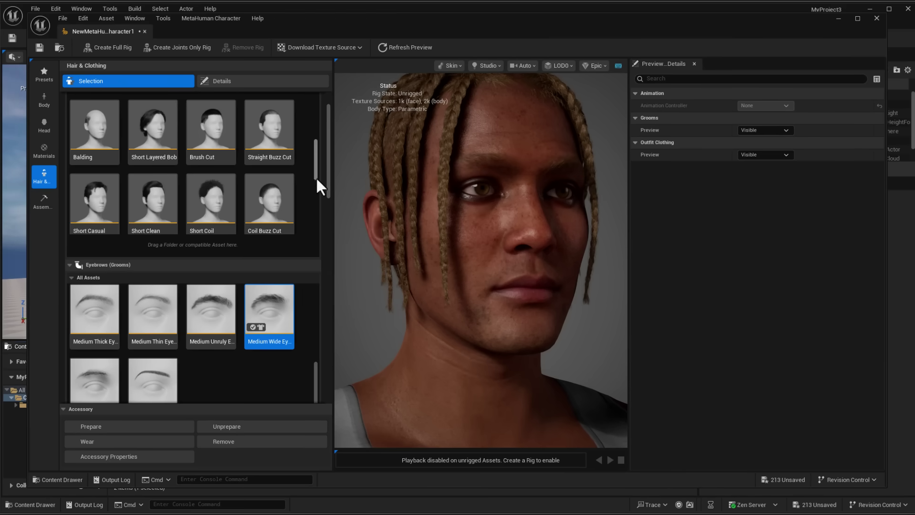
# Step: Scroll further down the Hair & Clothing list toward the beard options
pyautogui.scroll(-5, 313, 173)
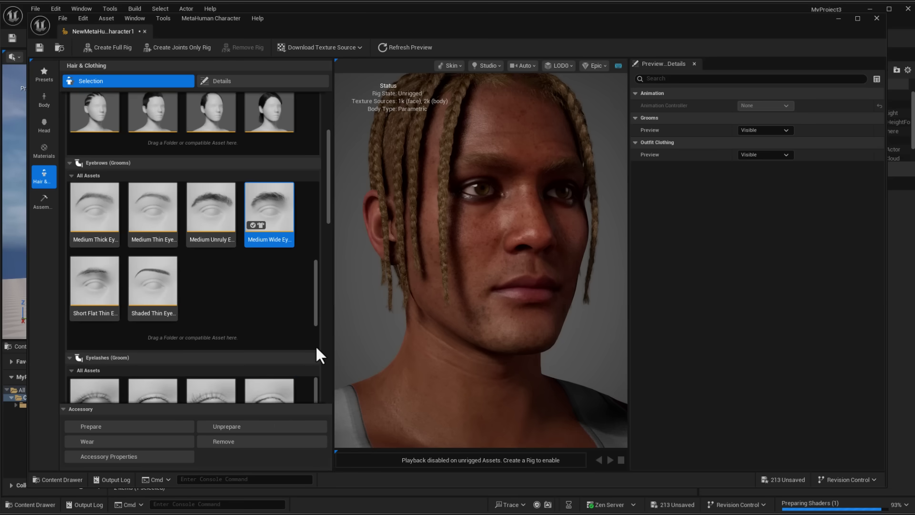
pyautogui.scroll(-2, 316, 345)
pyautogui.scroll(-3, 230, 345)
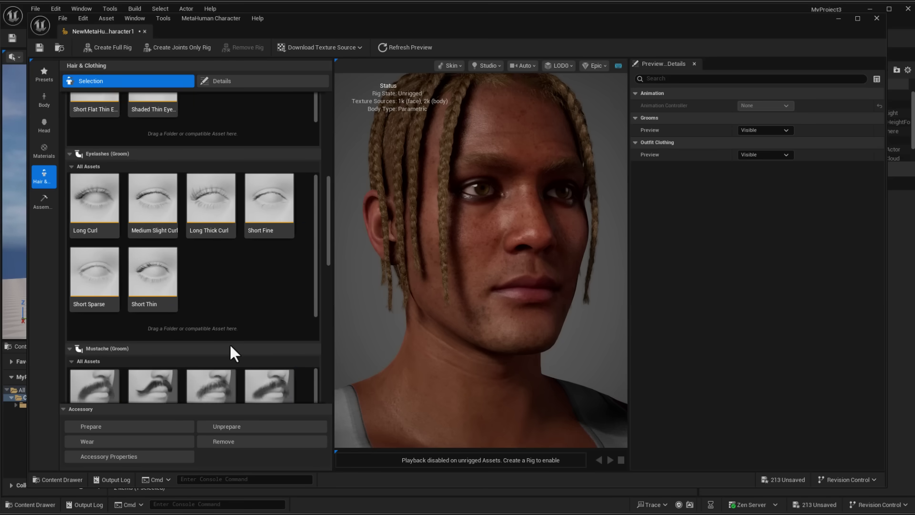
pyautogui.scroll(-2, 230, 343)
pyautogui.scroll(-1, 310, 335)
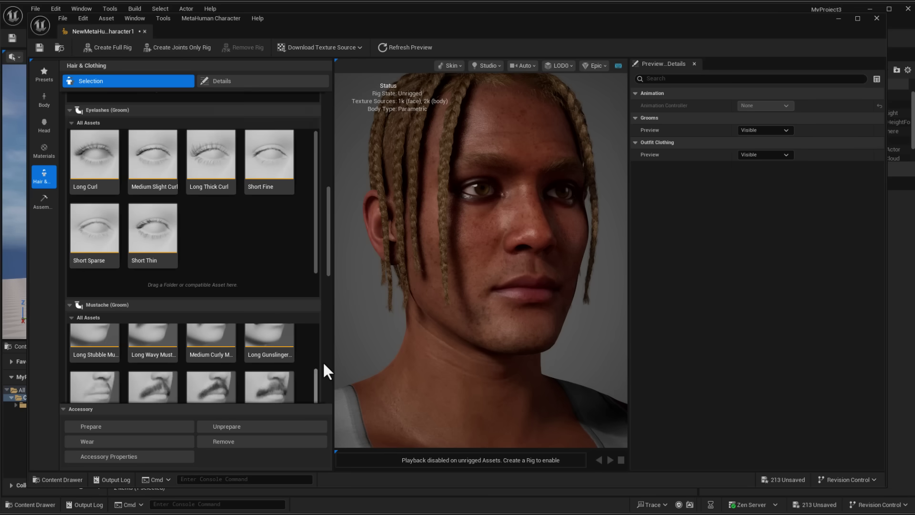
pyautogui.scroll(-4, 316, 360)
pyautogui.scroll(-2, 228, 288)
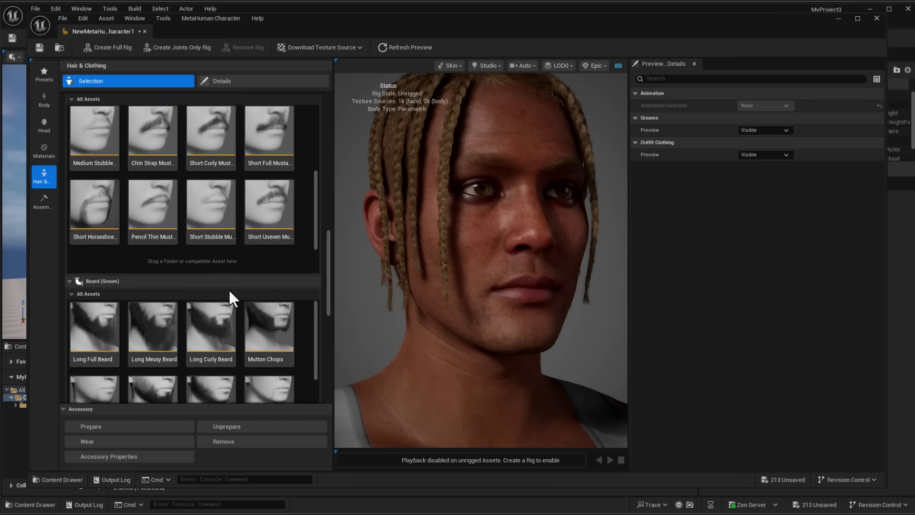
pyautogui.scroll(-2, 258, 296)
pyautogui.scroll(-3, 319, 336)
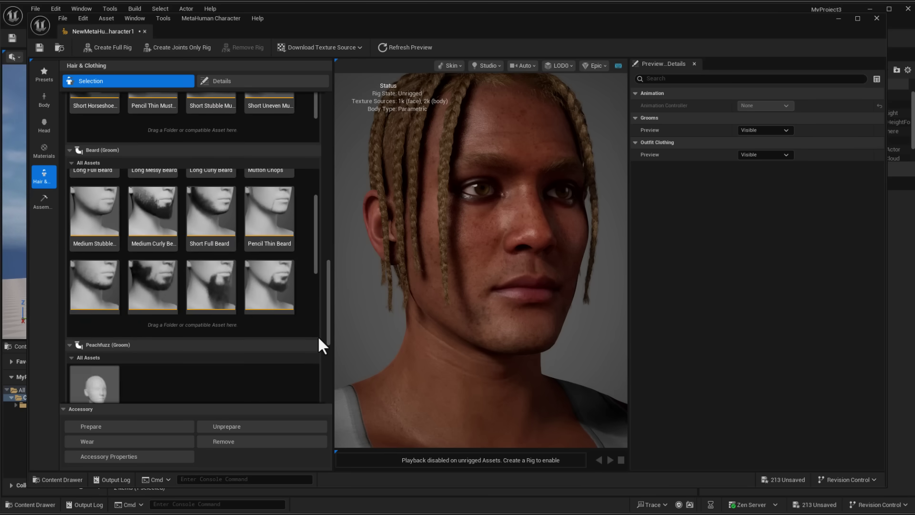
pyautogui.scroll(2, 317, 335)
# Step: Add the Medium Curly Beard and put the character in the white WI_DefaultGarment T-shirt
pyautogui.click(158, 247)
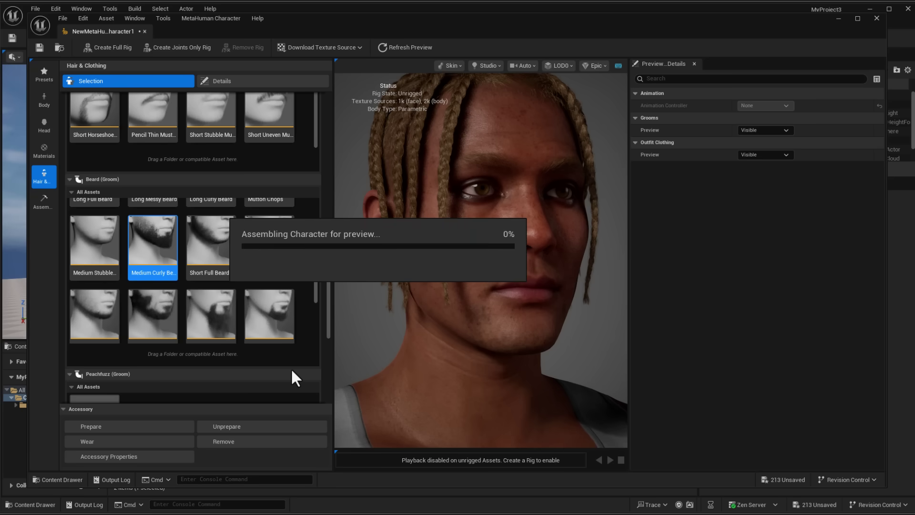
pyautogui.scroll(-5, 290, 368)
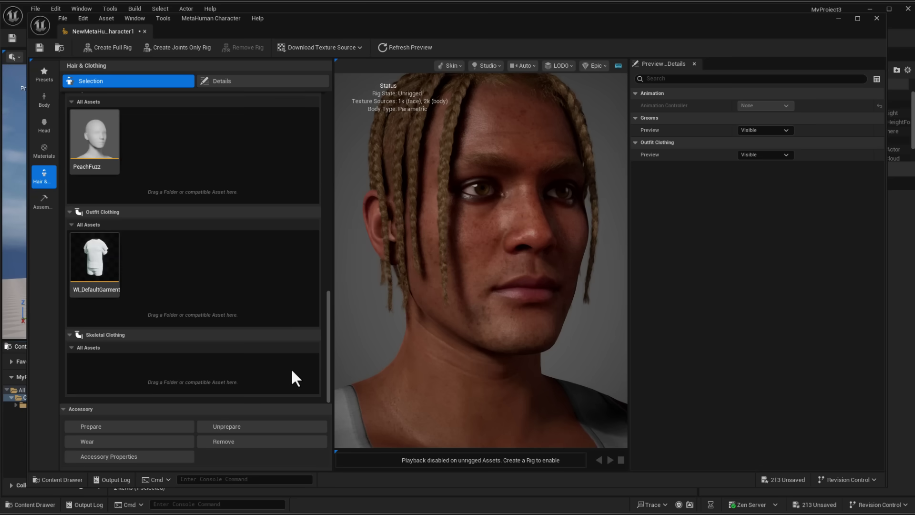
pyautogui.click(91, 254)
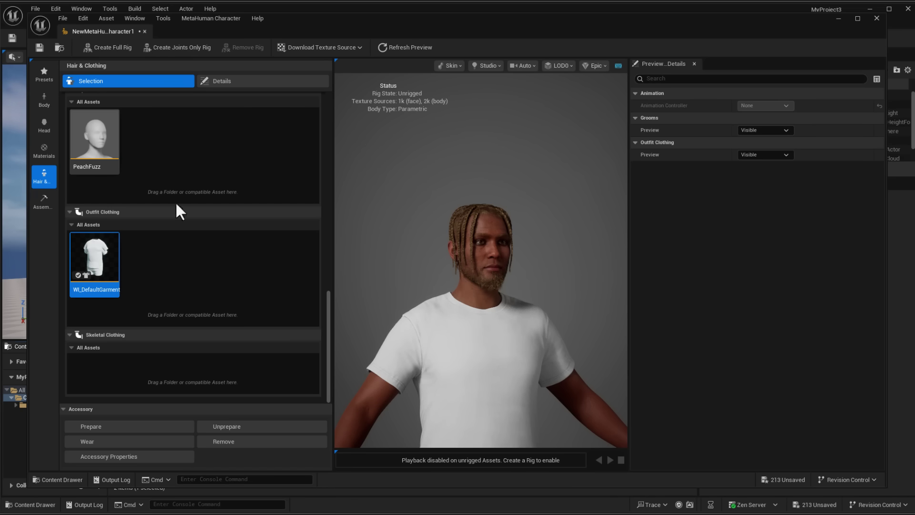
# Step: Drop Bo, Jorge and Bruce into the body blend slots and drag the belly toward them
pyautogui.click(44, 100)
pyautogui.click(155, 254)
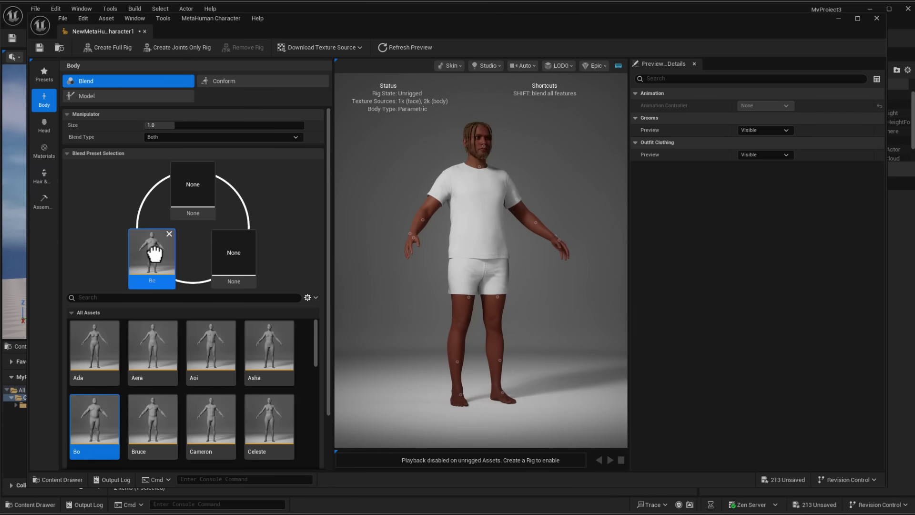
pyautogui.scroll(-3, 196, 403)
pyautogui.click(231, 413)
pyautogui.scroll(3, 148, 368)
pyautogui.click(162, 372)
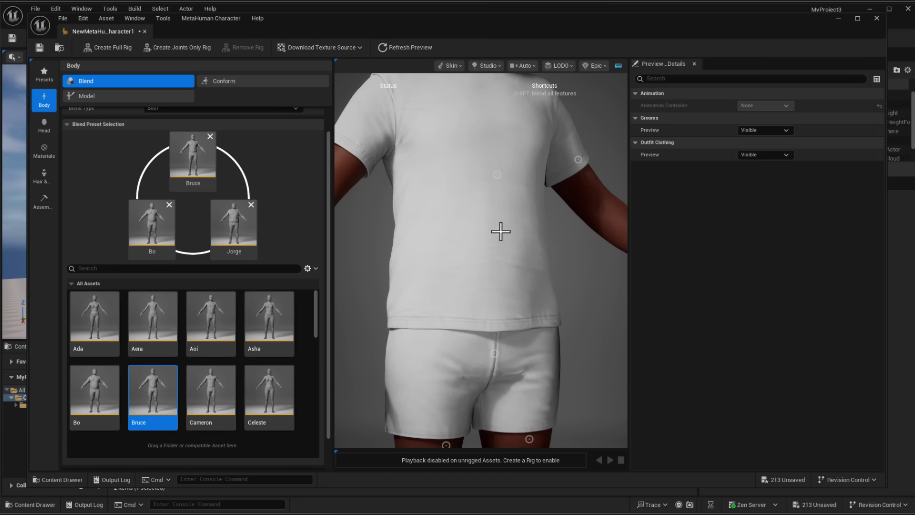
pyautogui.moveTo(501, 232); pyautogui.dragTo(523, 242)
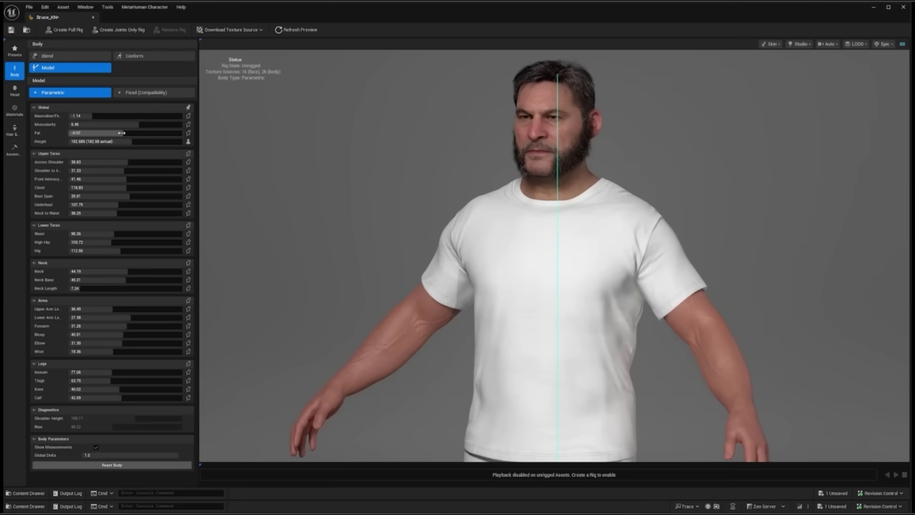
# Step: Commit the fat value and set Across Shoulder 33.102, Bicep 30.741 and Forearm 27.174
pyautogui.press('Return')
pyautogui.click(126, 163)
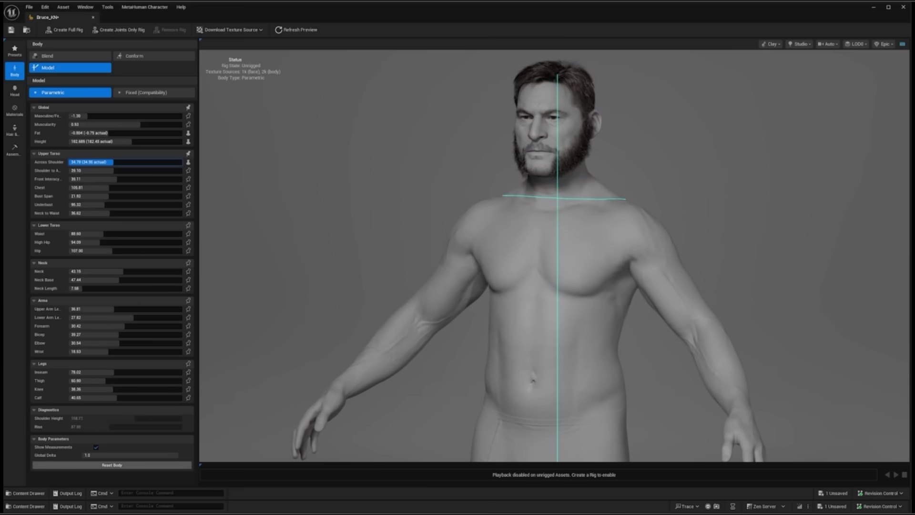
pyautogui.write('33.102')
pyautogui.press('Return')
pyautogui.click(126, 335)
pyautogui.write('30.741')
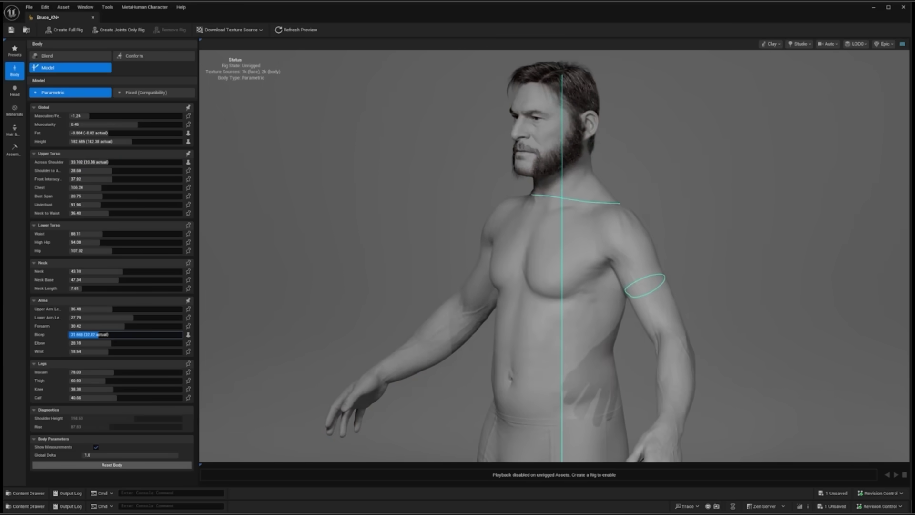
pyautogui.press('Return')
pyautogui.click(126, 326)
pyautogui.write('27.174 (27.54 actual')
pyautogui.press('Return')
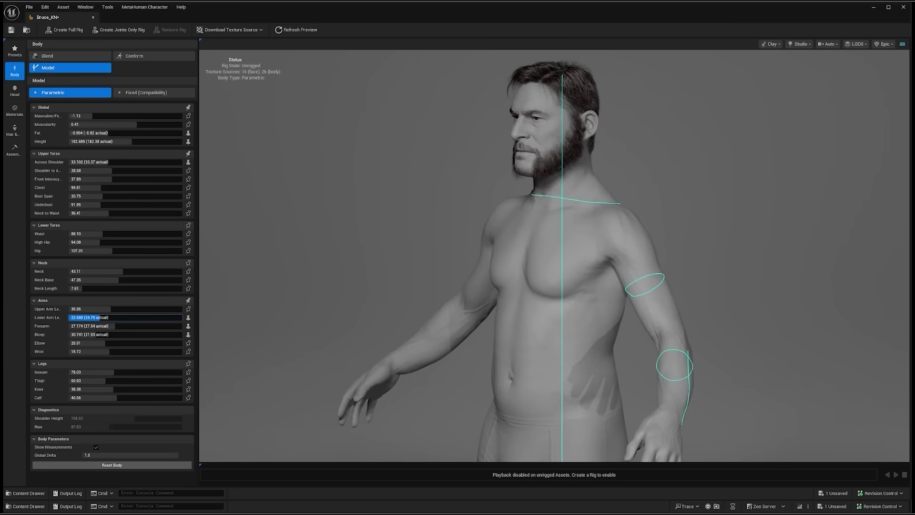
# Step: Blend the belly and chest toward the presets and settle the waist at about 100.3
pyautogui.moveTo(96, 234)
pyautogui.mouseDown()
pyautogui.moveTo(117, 235)
pyautogui.moveTo(112, 242)
pyautogui.mouseUp()
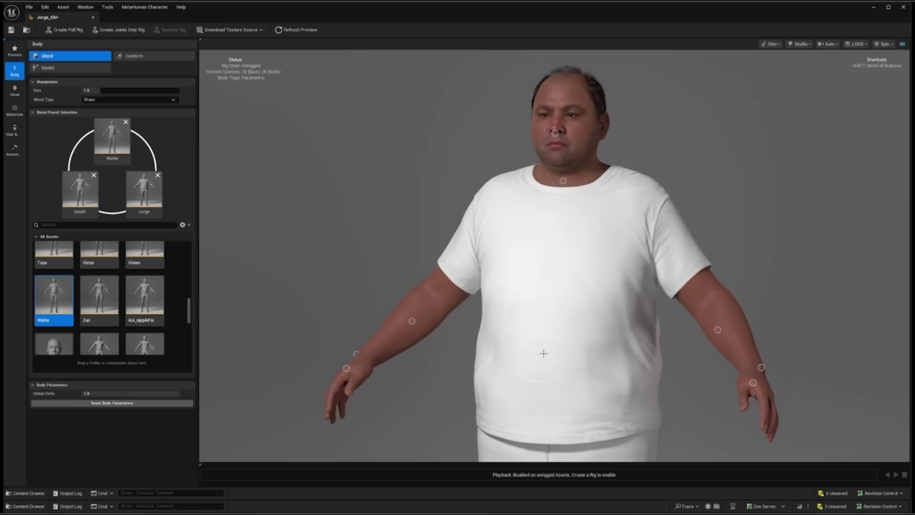
pyautogui.moveTo(543, 353); pyautogui.dragTo(544, 355)
pyautogui.moveTo(536, 292)
pyautogui.mouseDown()
pyautogui.moveTo(534, 262)
pyautogui.moveTo(520, 297)
pyautogui.mouseUp()
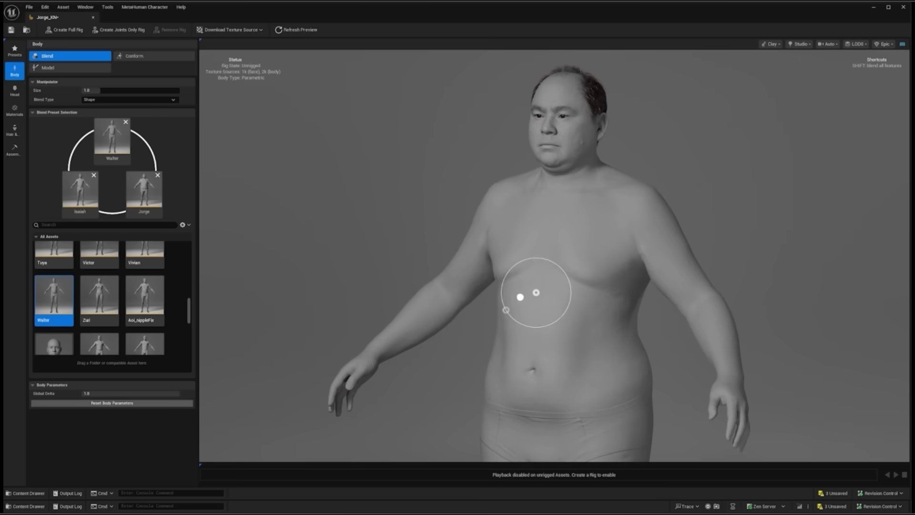
pyautogui.click(48, 67)
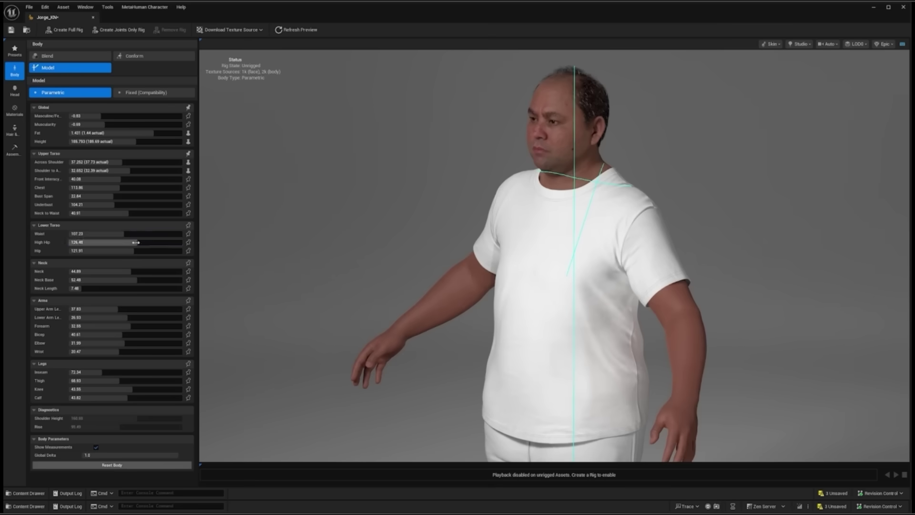
pyautogui.moveTo(136, 234); pyautogui.dragTo(127, 233)
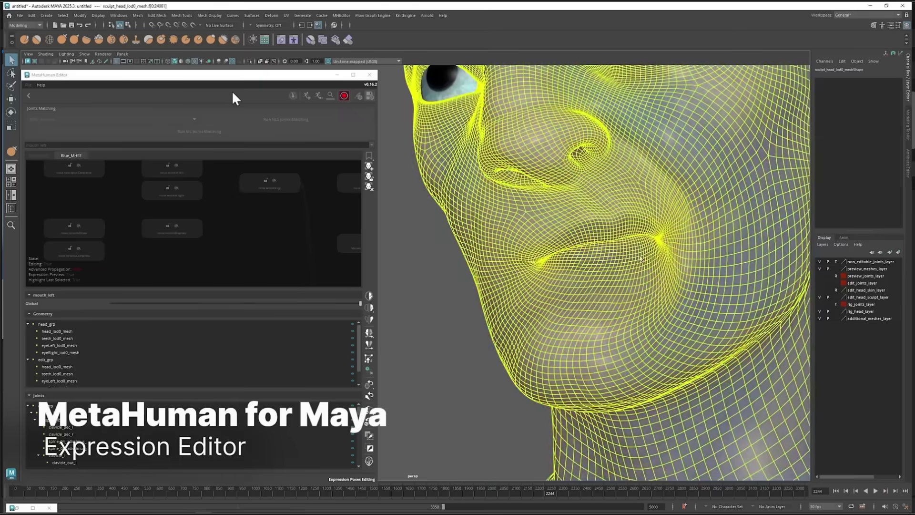
# Step: Select lip face f[208] and switch to the Rotate tool to reshape the mouth
pyautogui.click(641, 258)
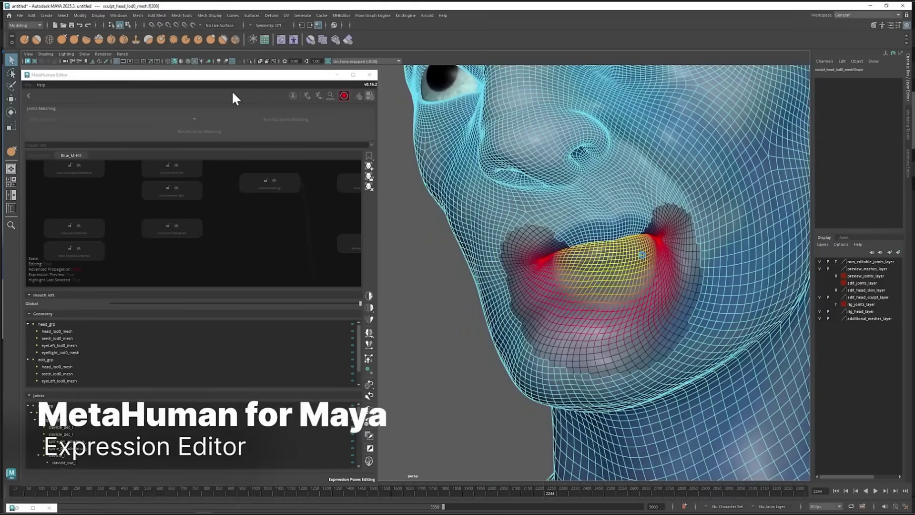
pyautogui.press('e')
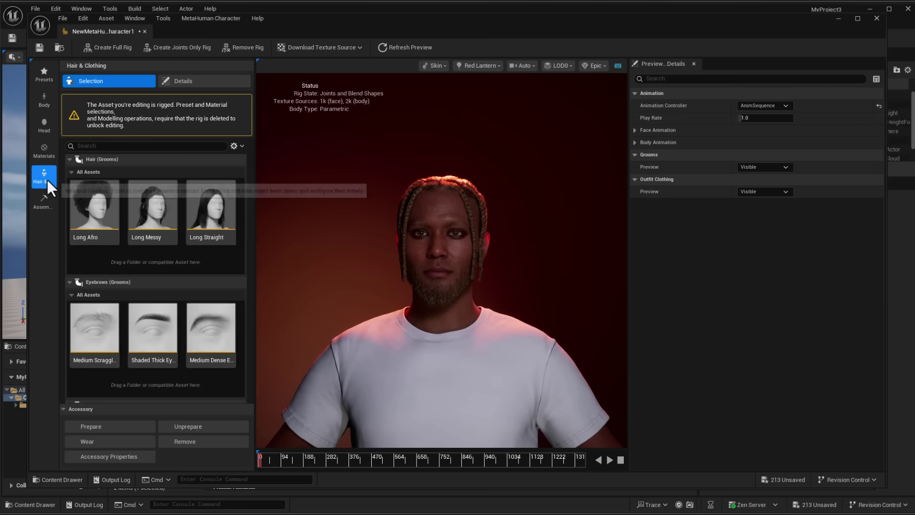
# Step: Open the Assembly settings, then hide the side panels with F11 to enlarge the preview
pyautogui.click(43, 205)
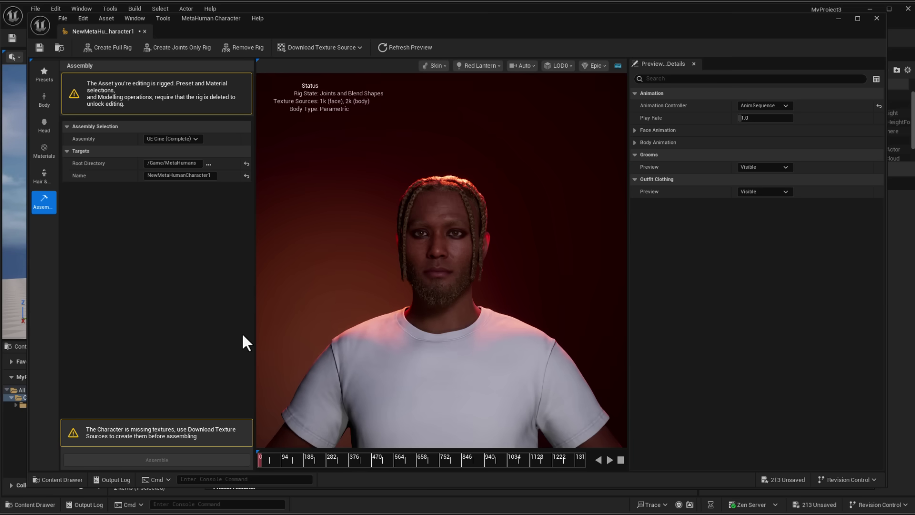
pyautogui.press('F11')
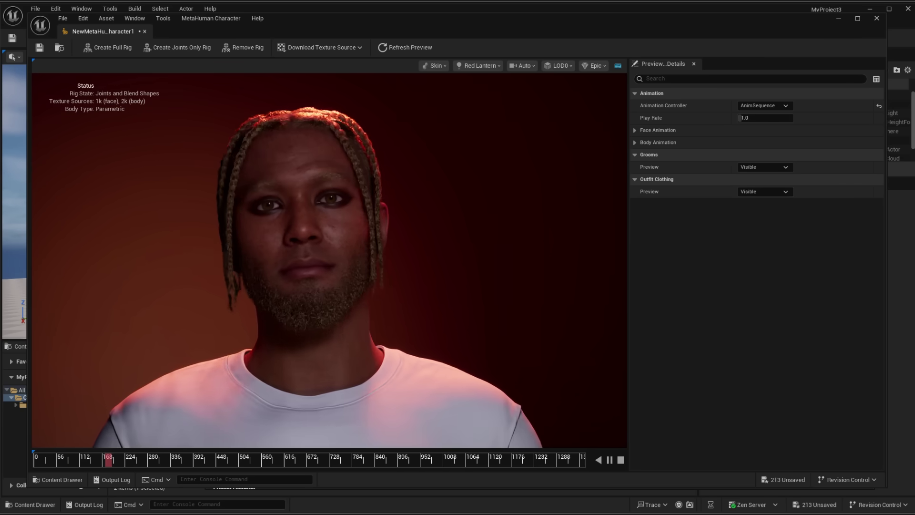
# Step: Try several lighting presets, settle on Studio, rotate the lights, and reopen the Assembly settings
pyautogui.click(480, 66)
pyautogui.click(554, 208)
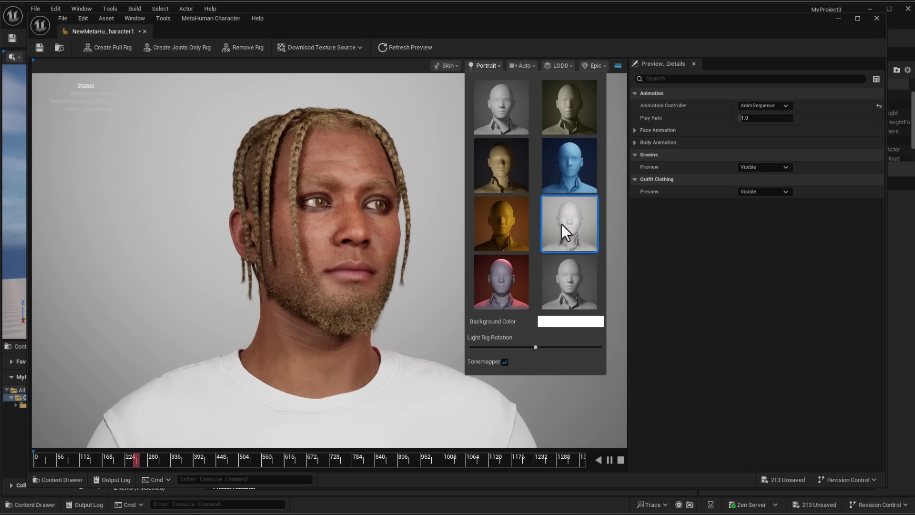
pyautogui.click(572, 273)
pyautogui.click(506, 117)
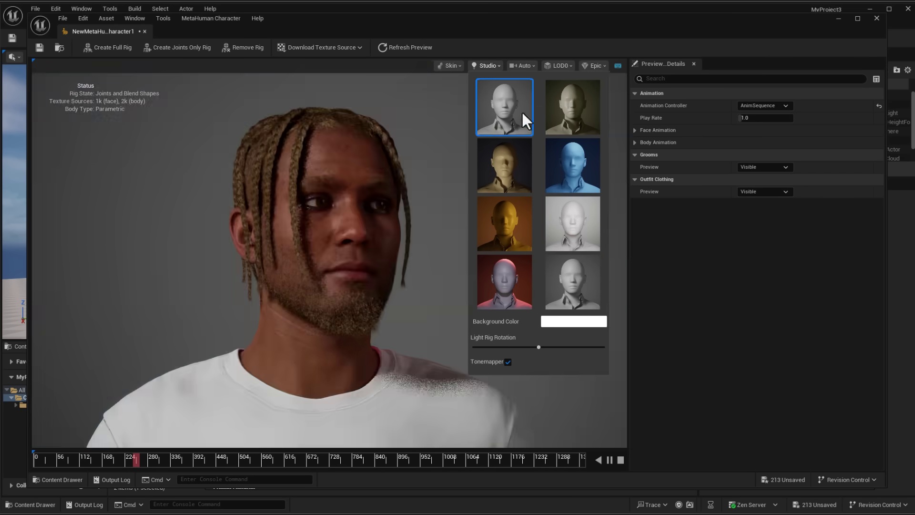
pyautogui.click(569, 148)
pyautogui.click(508, 114)
pyautogui.moveTo(539, 347); pyautogui.dragTo(524, 346)
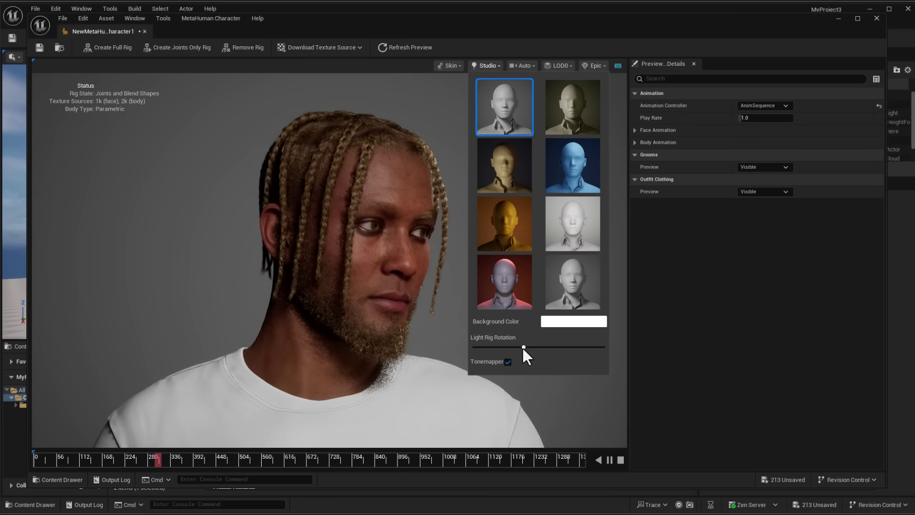
pyautogui.click(672, 367)
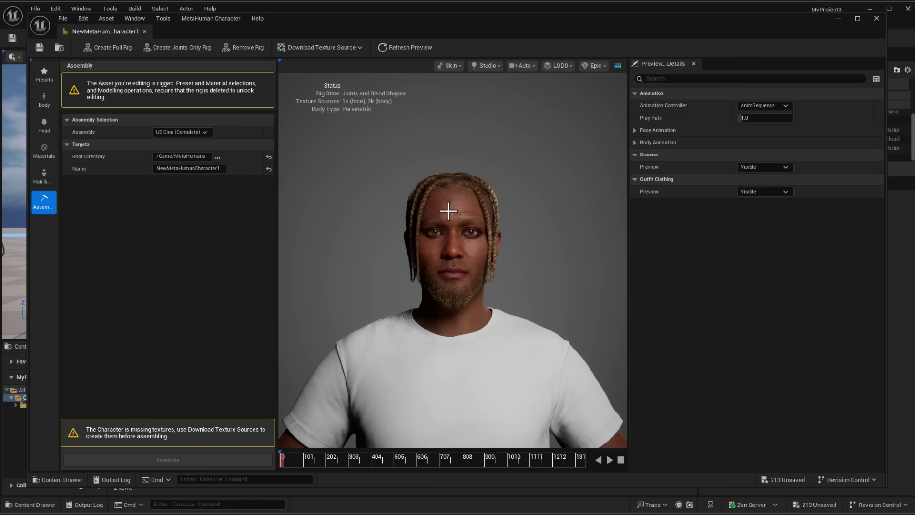
# Step: Download the higher-resolution source textures and assemble the character as UE Cine (Complete)
pyautogui.click(345, 48)
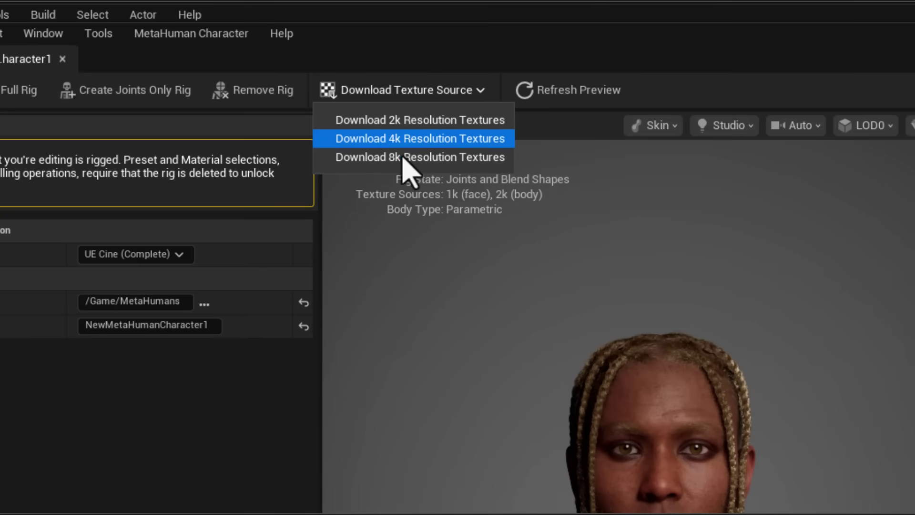
pyautogui.click(405, 136)
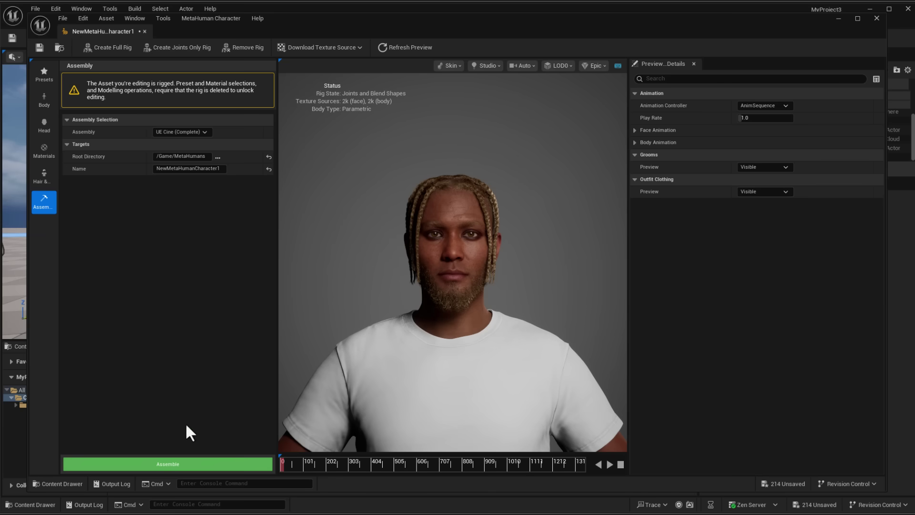
pyautogui.click(189, 463)
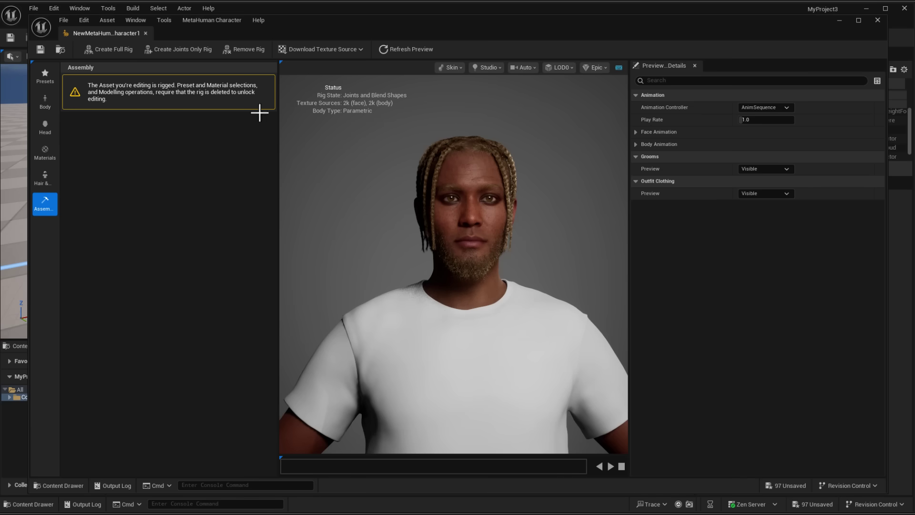
# Step: Save the character, export NewMetaHumanCharacter1_CombinedSkelMesh to Content, and close the character editor
pyautogui.click(40, 50)
pyautogui.click(213, 20)
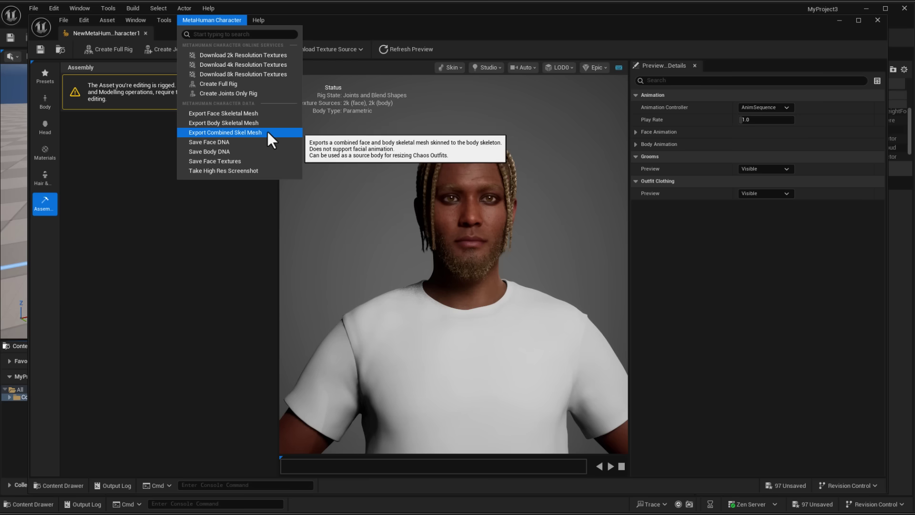
pyautogui.click(247, 133)
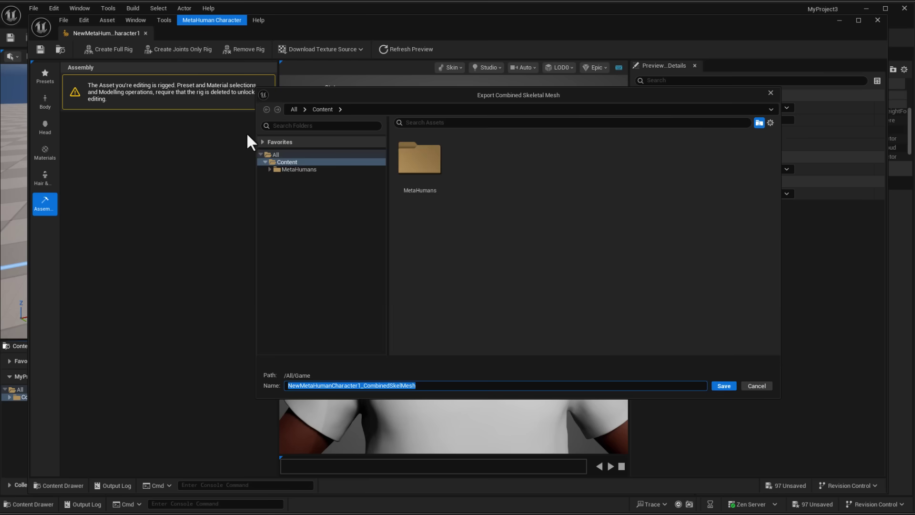
pyautogui.click(728, 383)
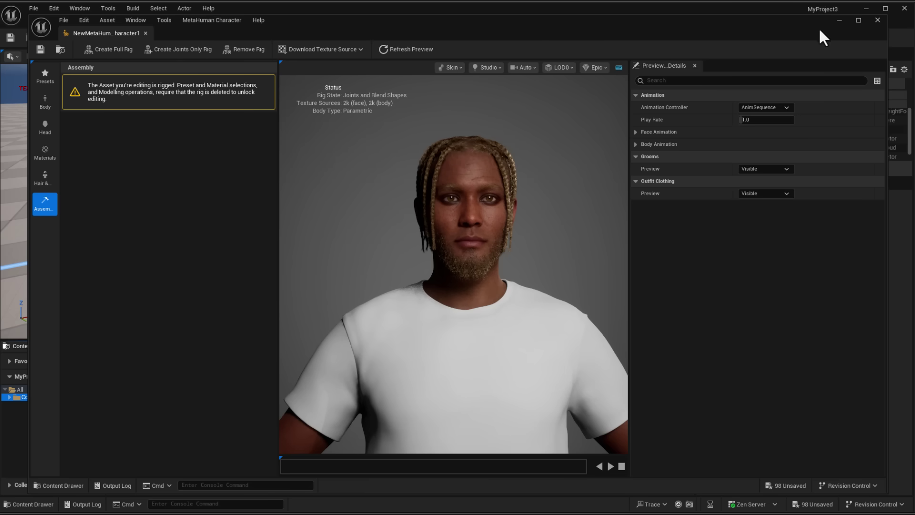
pyautogui.click(839, 20)
# Step: Remove the combined skeletal mesh from the level and delete its asset
pyautogui.moveTo(235, 437); pyautogui.dragTo(376, 274)
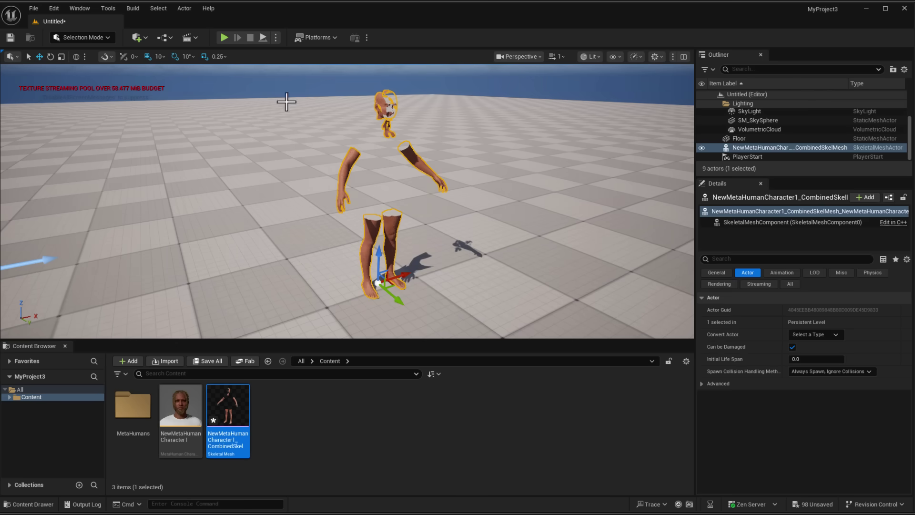
pyautogui.press('Delete')
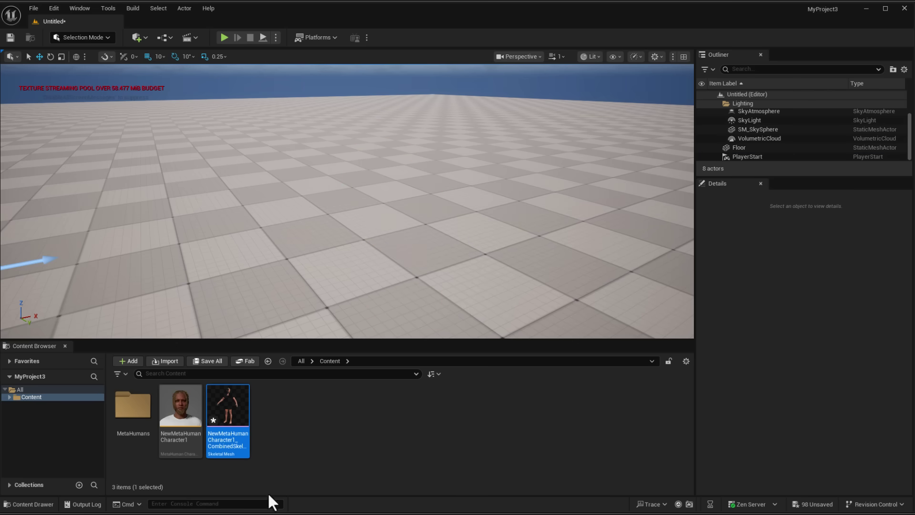
pyautogui.click(235, 406)
pyautogui.press('Delete')
pyautogui.click(453, 395)
# Step: Place BP_NewMetaHumanCharacter1 from Content/MetaHumans/NewMetaHumanCharacter1 in the level and frame it
pyautogui.click(127, 411)
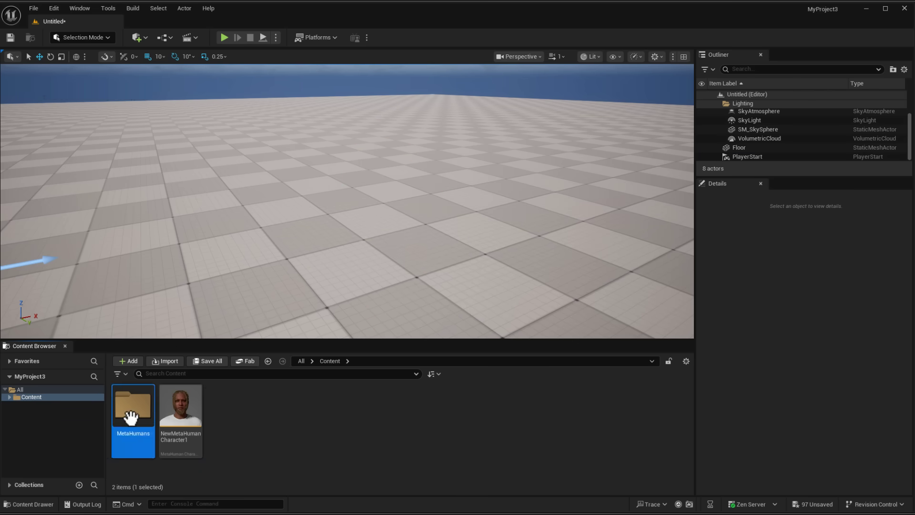
pyautogui.doubleClick(127, 411)
pyautogui.click(227, 402)
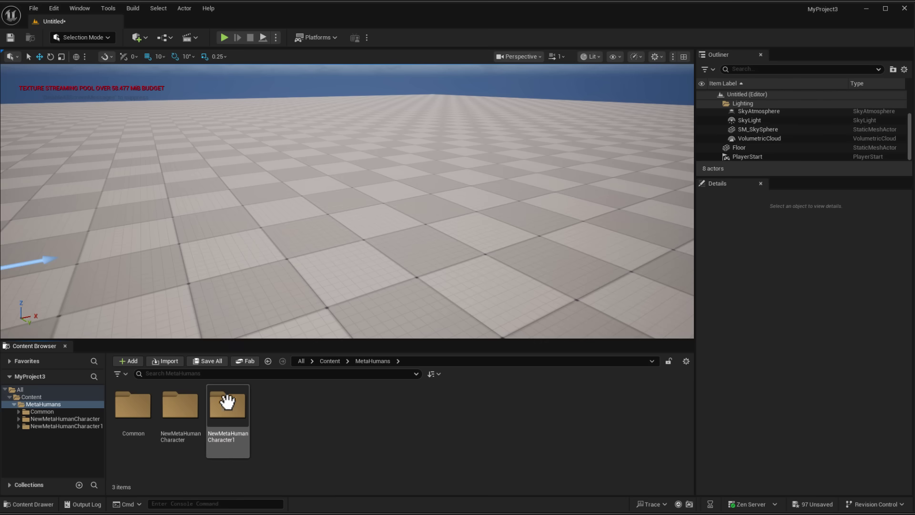
pyautogui.click(32, 397)
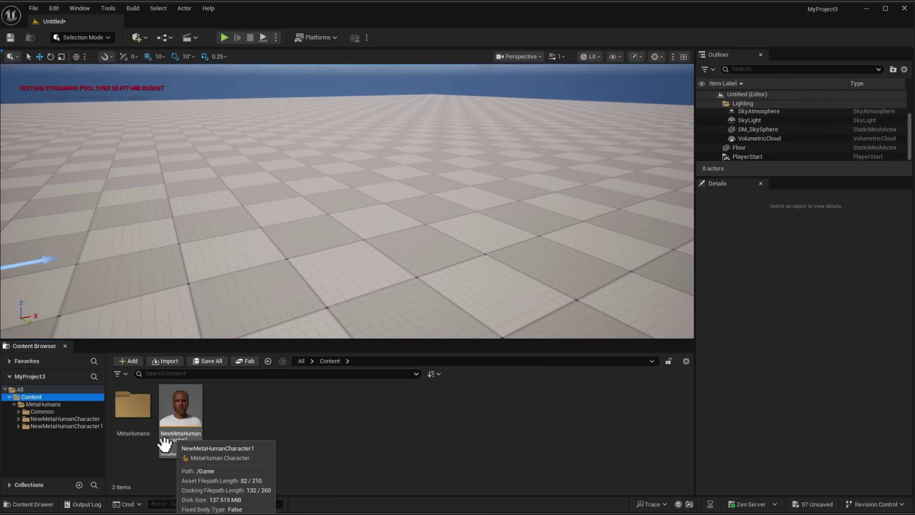
pyautogui.click(128, 413)
pyautogui.doubleClick(128, 413)
pyautogui.doubleClick(231, 400)
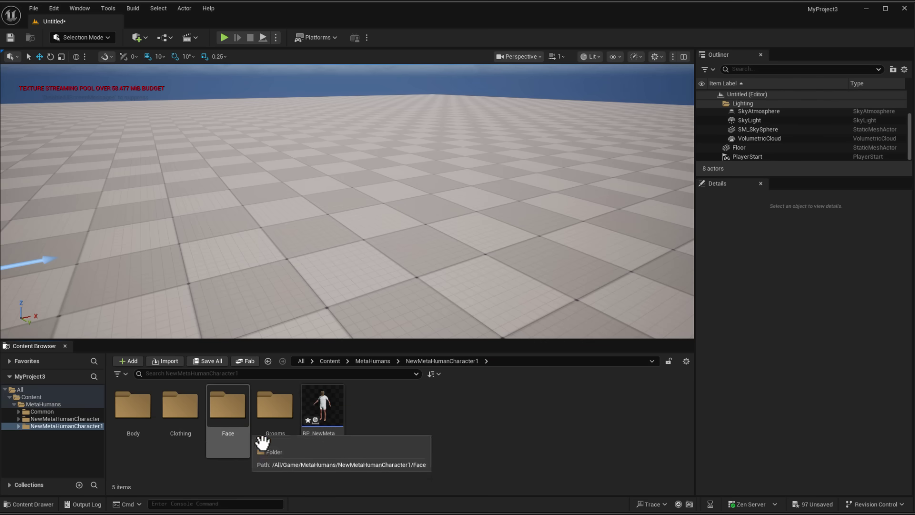
pyautogui.moveTo(317, 445); pyautogui.dragTo(372, 270)
pyautogui.press('f')
pyautogui.click(190, 37)
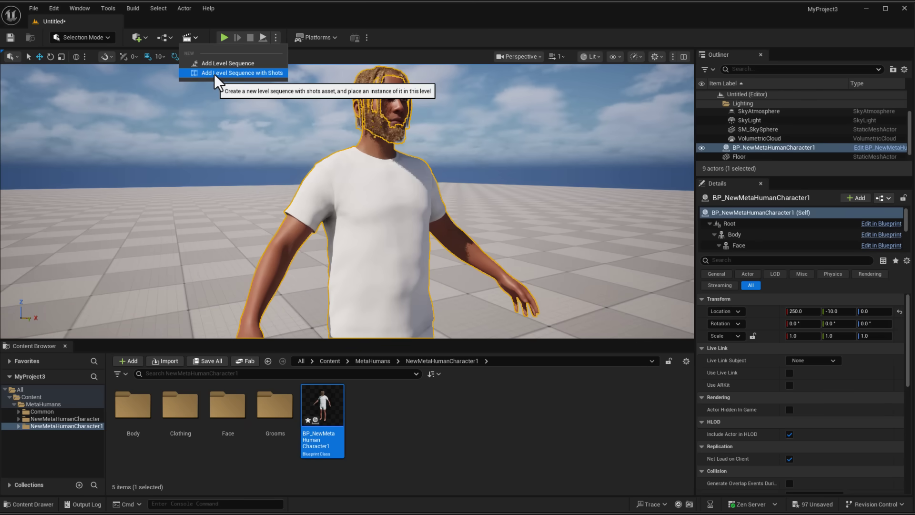
# Step: Create and save a new level sequence, then add the MetaHuman character to it
pyautogui.click(236, 64)
pyautogui.click(729, 384)
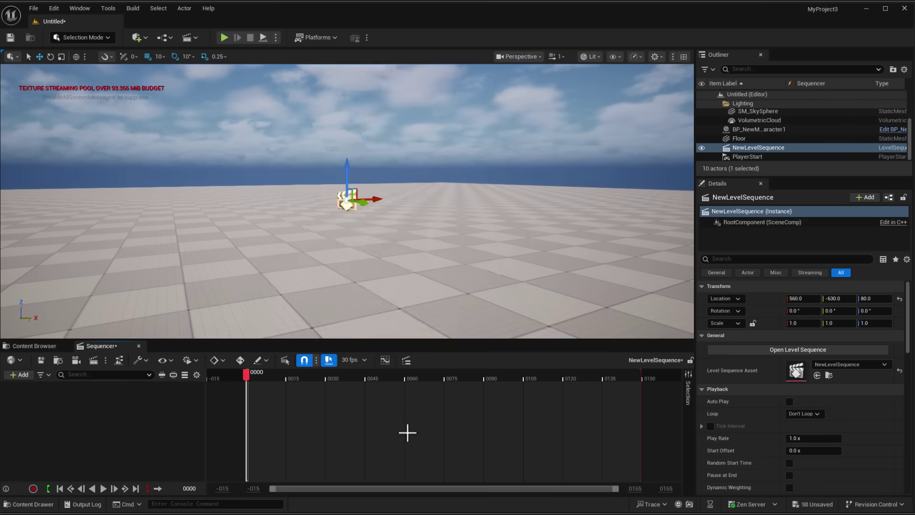
pyautogui.moveTo(792, 131); pyautogui.dragTo(122, 437)
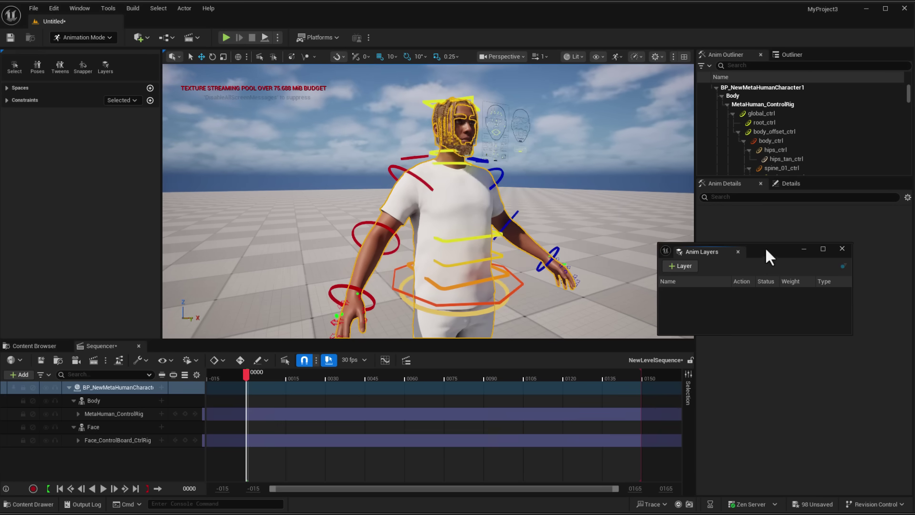
# Step: Rotate the right forearm control in local space
pyautogui.click(521, 149)
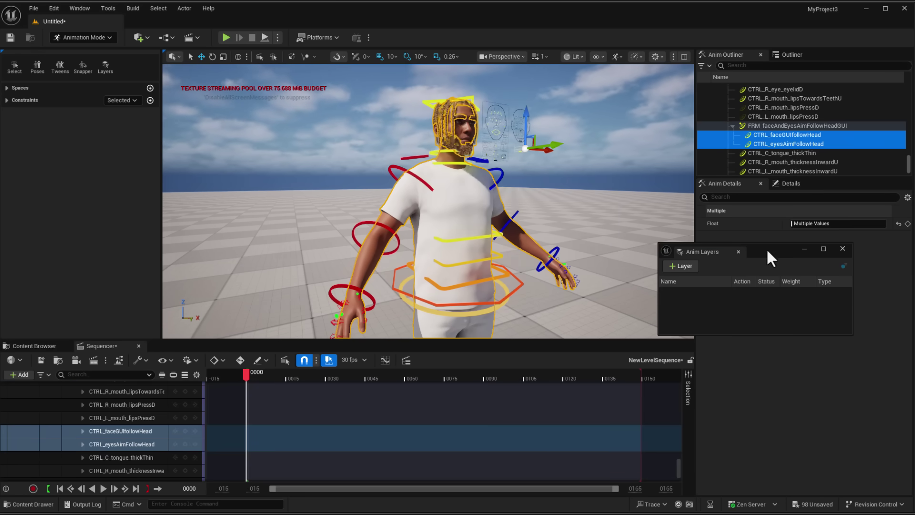
pyautogui.moveTo(770, 253); pyautogui.dragTo(808, 298)
pyautogui.click(394, 237)
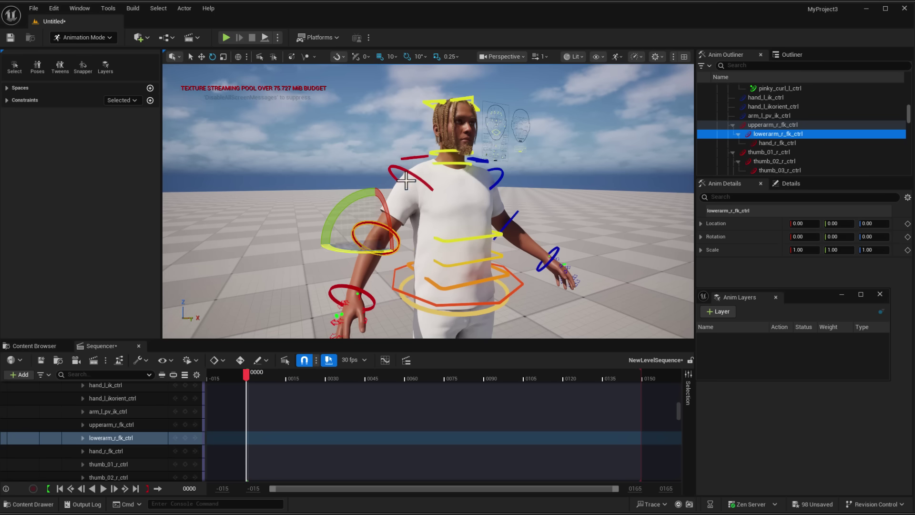
pyautogui.click(244, 59)
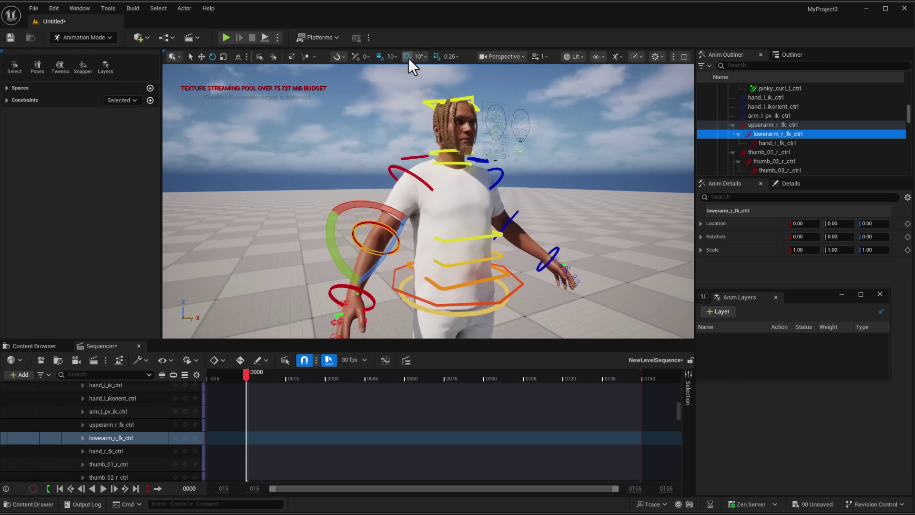
pyautogui.moveTo(386, 260)
pyautogui.mouseDown()
pyautogui.moveTo(379, 274)
pyautogui.moveTo(396, 267)
pyautogui.moveTo(381, 260)
pyautogui.mouseUp()
# Step: Select the facial board and frame the view on the MetaHuman's face
pyautogui.click(514, 132)
pyautogui.press('f')
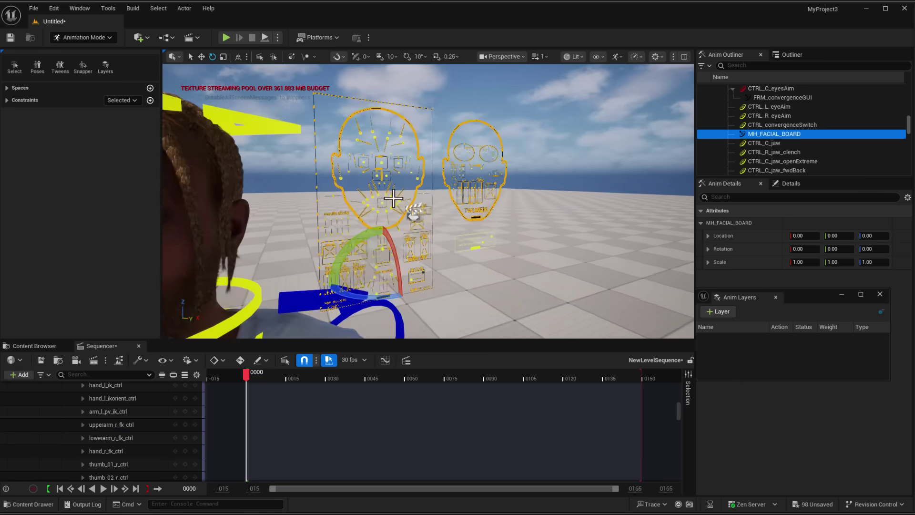
pyautogui.moveTo(538, 231); pyautogui.dragTo(305, 262, button='middle')
pyautogui.scroll(3, 295, 268)
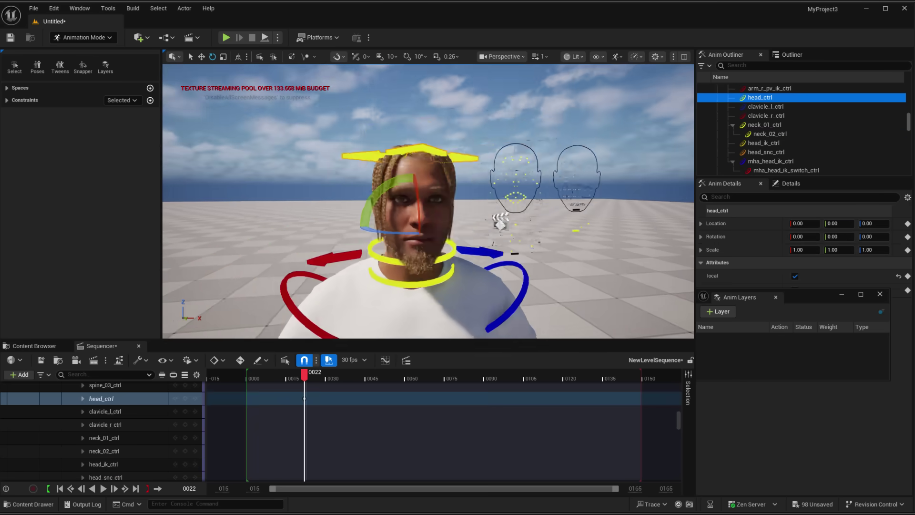
pyautogui.keyDown('alt'); pyautogui.moveTo(429, 200); pyautogui.dragTo(477, 200); pyautogui.keyUp('alt')
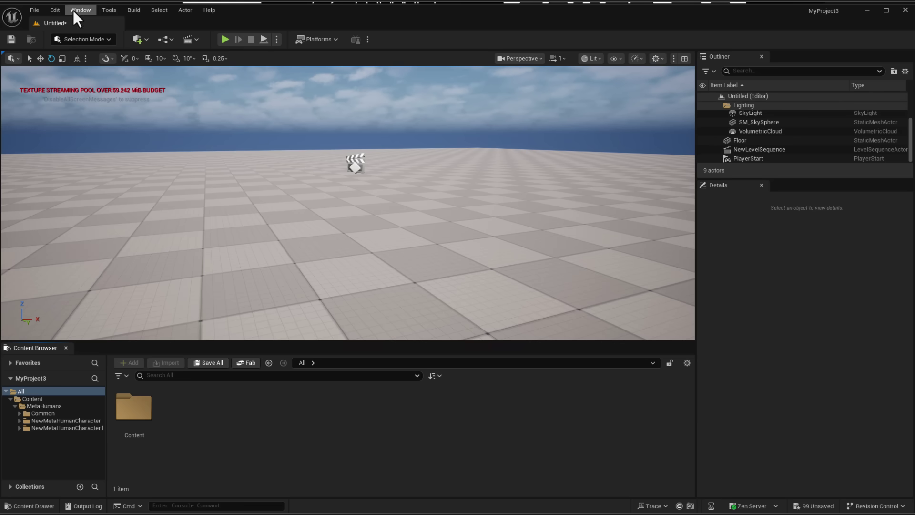
# Step: Open the Fab marketplace window in the editor and scroll through its content
pyautogui.click(79, 10)
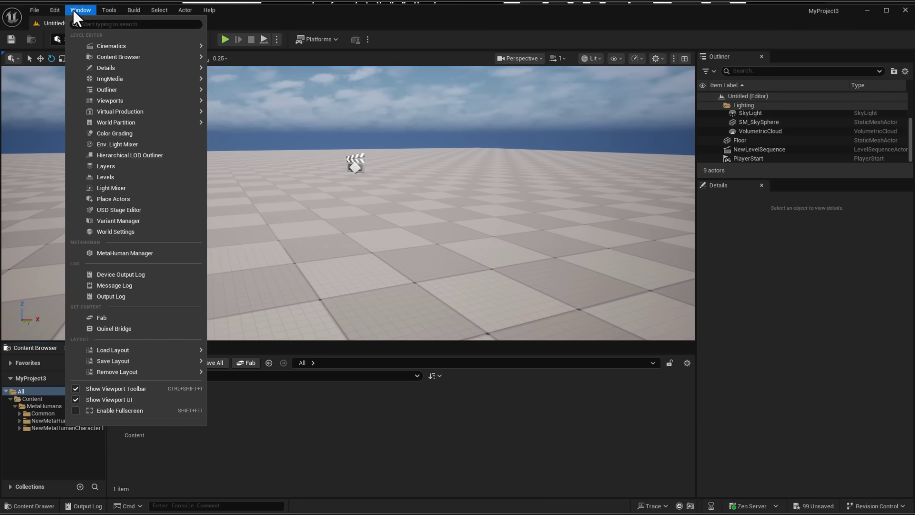
pyautogui.click(132, 318)
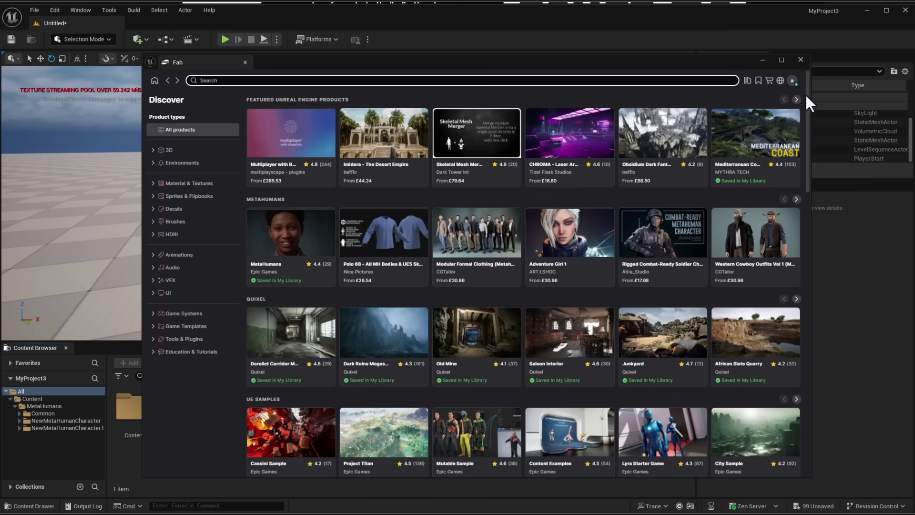
pyautogui.moveTo(807, 96); pyautogui.dragTo(802, 188)
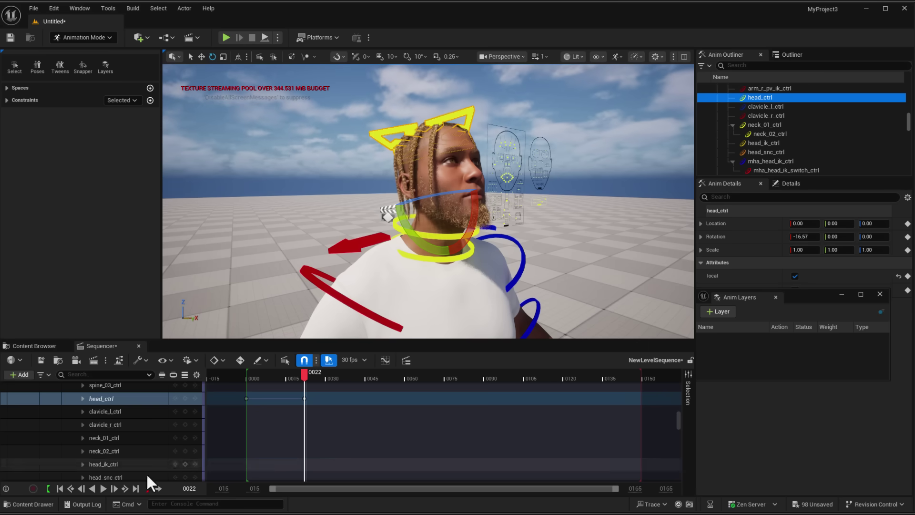
# Step: Key head_ctrl at frames 22 and 10 (rotation -5.35, 4.76, 41.55), then scrub to preview
pyautogui.click(185, 398)
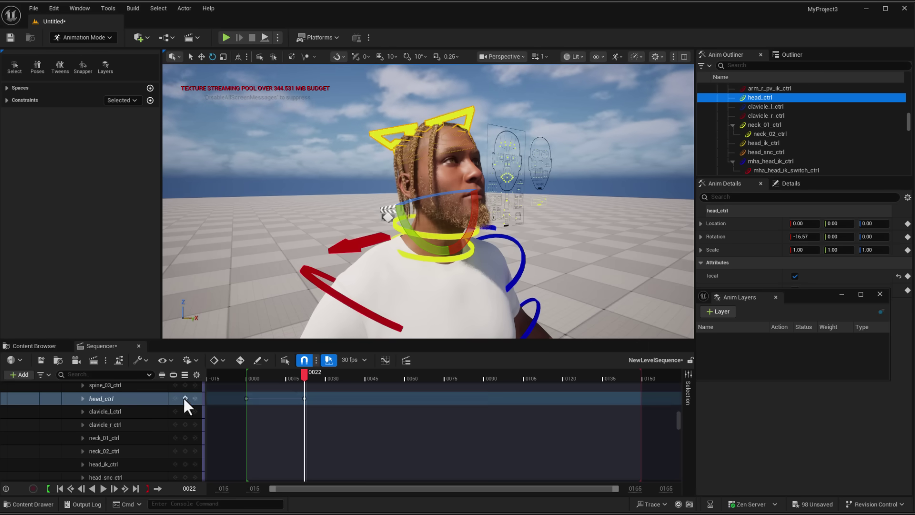
pyautogui.click(283, 376)
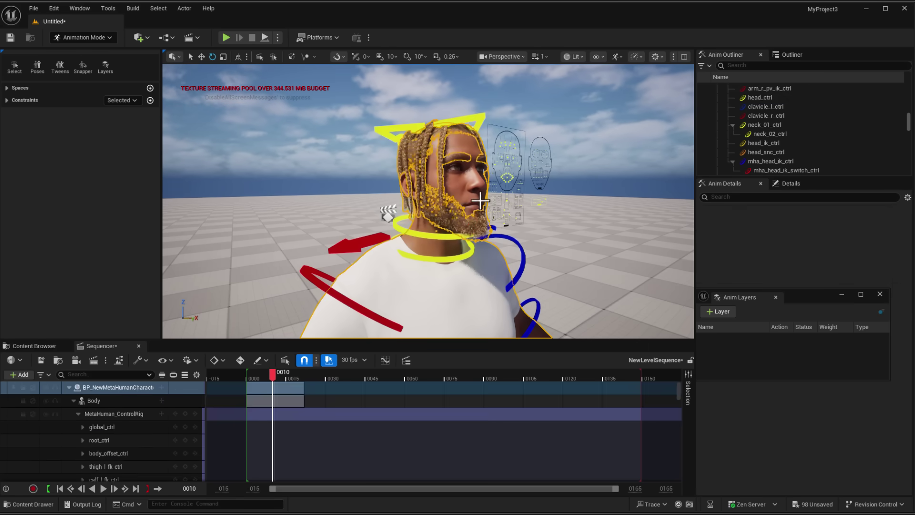
pyautogui.click(463, 184)
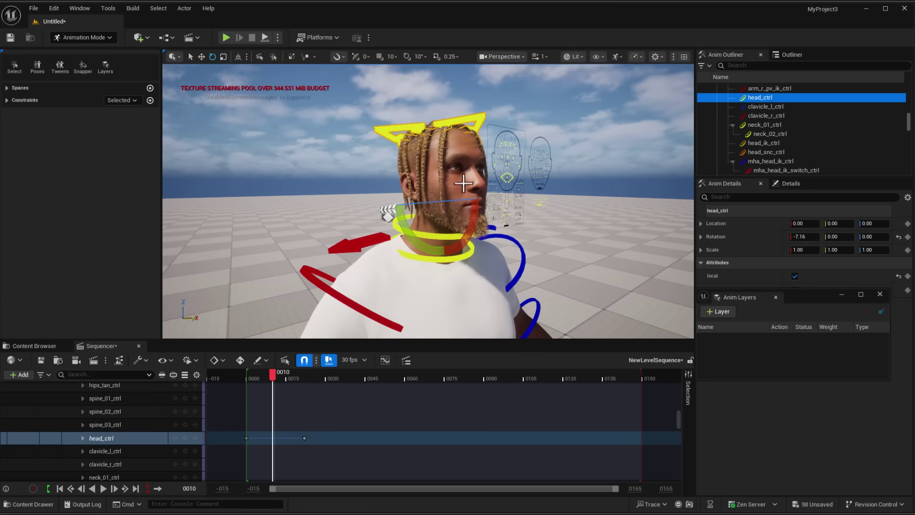
pyautogui.click(195, 438)
pyautogui.moveTo(267, 379); pyautogui.dragTo(281, 405)
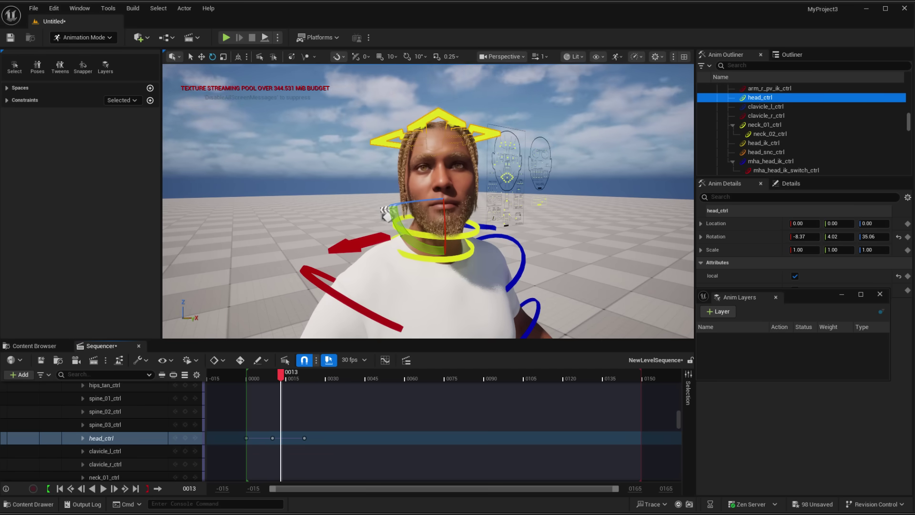